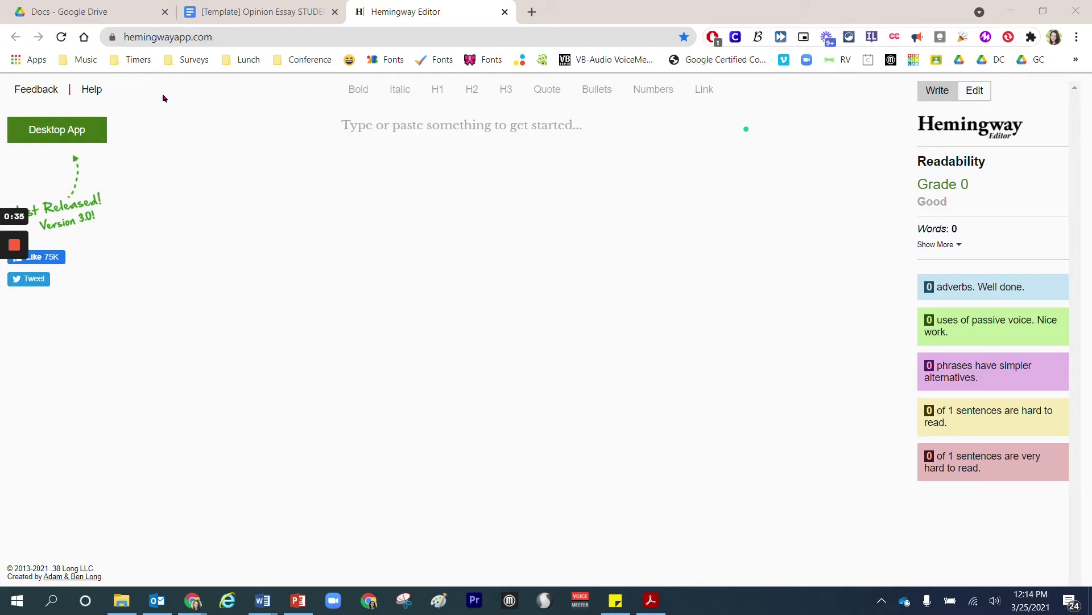
Select all of the Screen Time essay in Google Docs and scroll to its closing photo
{"action": "left_click", "coordinate": [257, 16]}
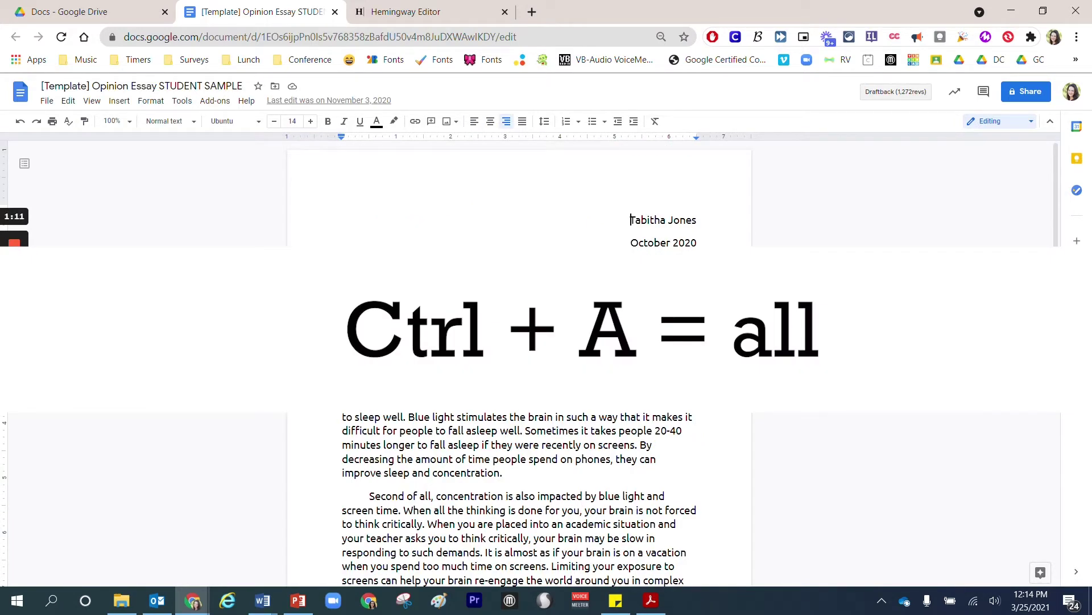
{"action": "key", "text": "ctrl+a"}
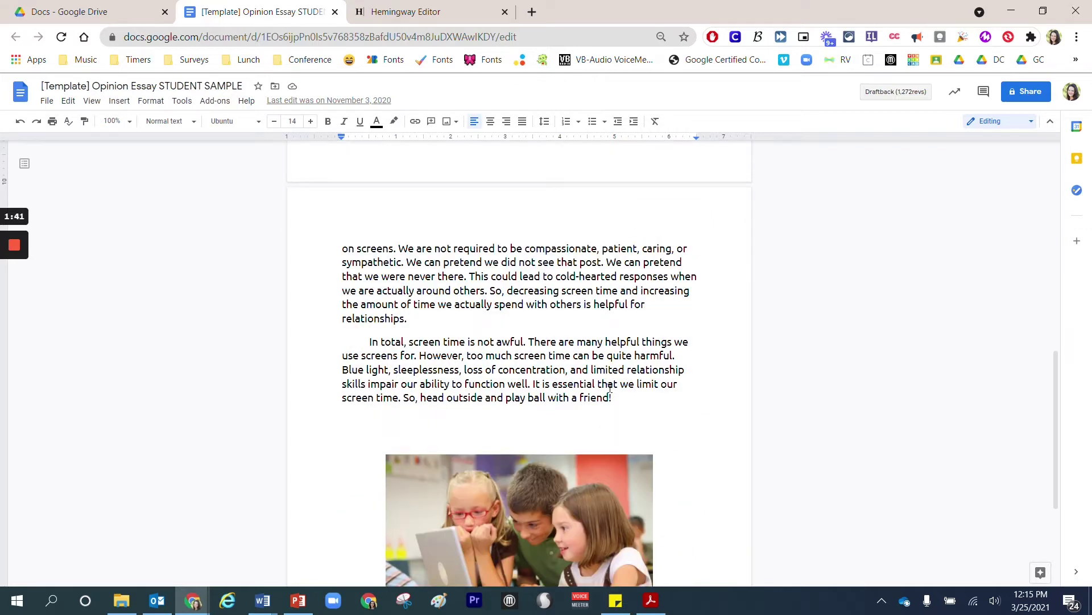
{"action": "scroll", "coordinate": [610, 388], "scroll_direction": "down", "scroll_amount": 3}
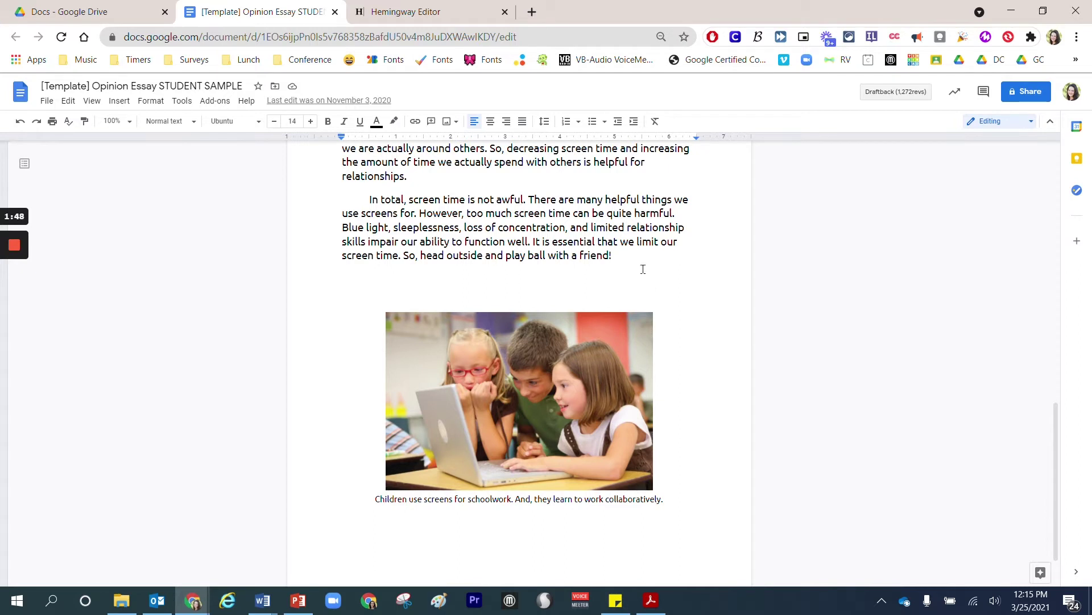
Copy the paragraphs from 'Tommy's grades were falling' through 'friend!', excluding the photo
{"action": "left_click", "coordinate": [636, 253]}
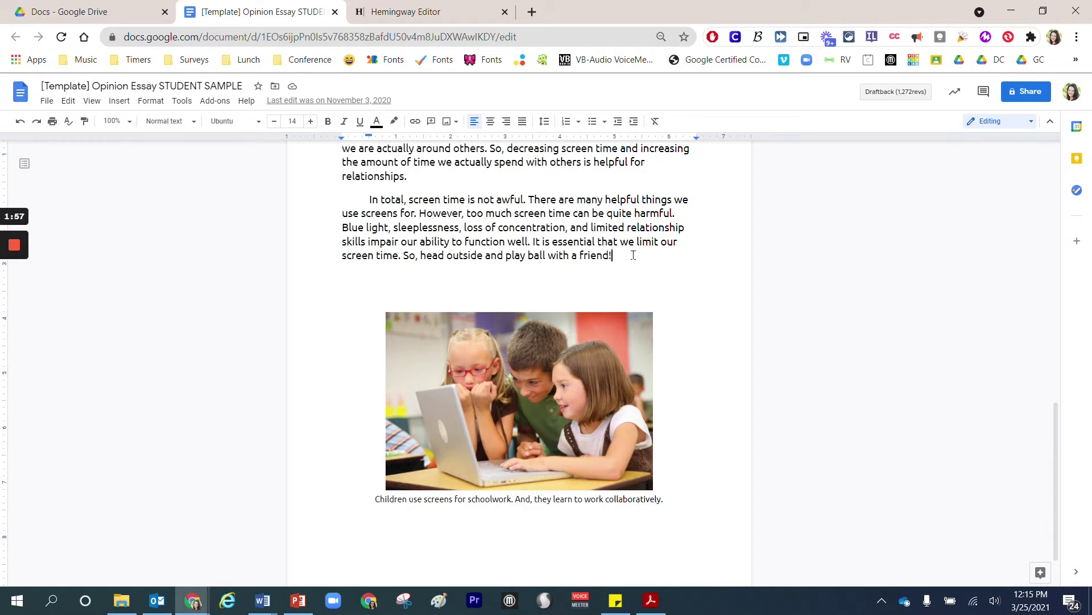
{"action": "scroll", "coordinate": [631, 254], "scroll_direction": "up", "scroll_amount": 6}
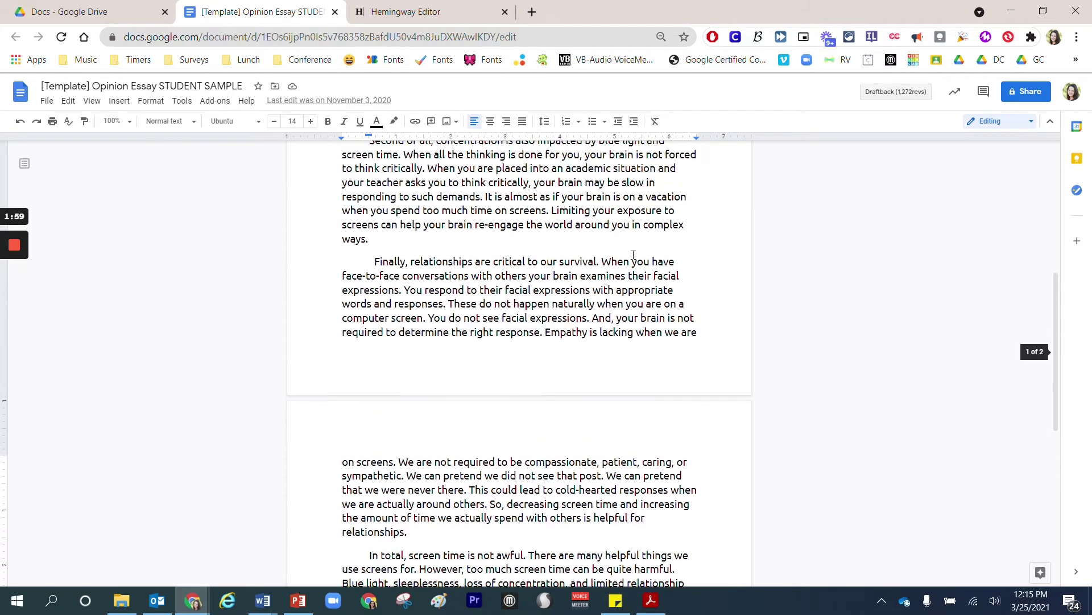
{"action": "left_click_drag", "start_coordinate": [575, 235], "coordinate": [367, 225]}
{"action": "scroll", "coordinate": [442, 197], "scroll_direction": "up", "scroll_amount": 2}
{"action": "scroll", "coordinate": [442, 196], "scroll_direction": "up", "scroll_amount": 3}
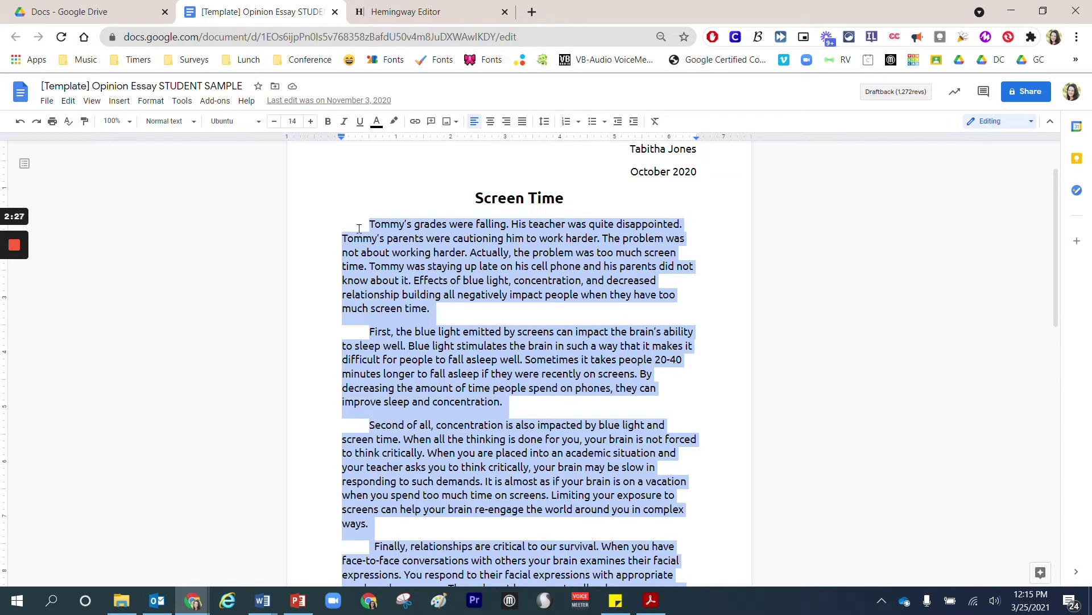
{"action": "key", "text": "ctrl+c"}
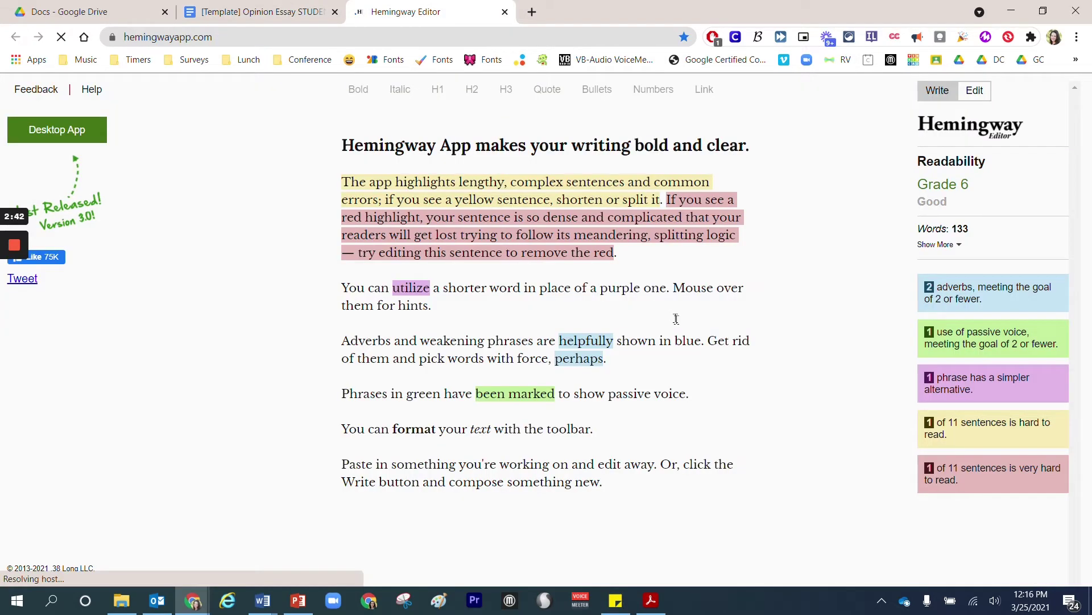
Select Hemingway's sample paragraphs from 'something new.' back up to the first one
{"action": "left_click", "coordinate": [740, 480]}
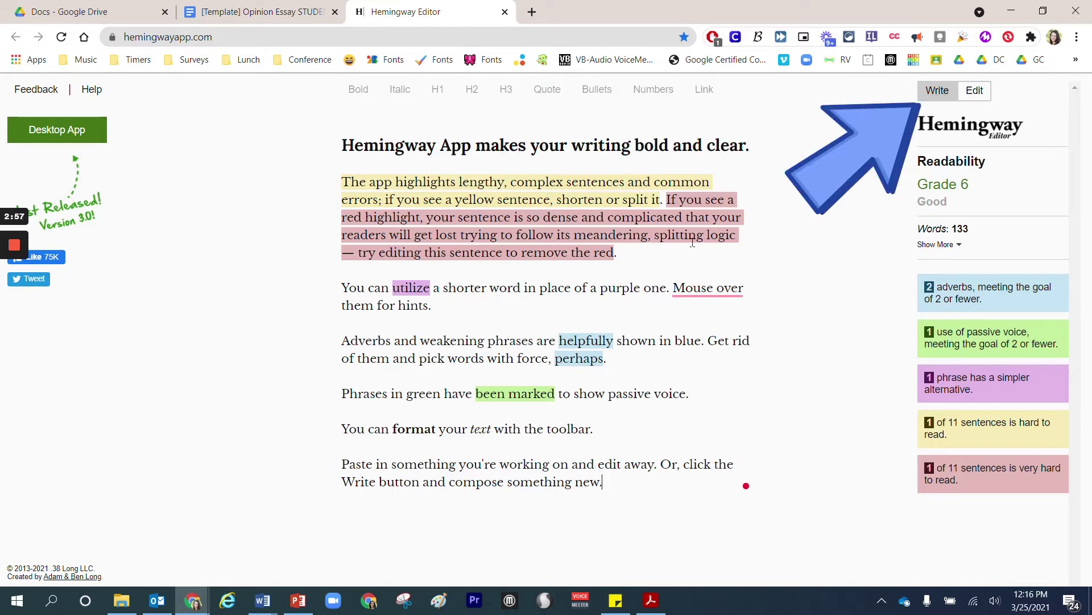
{"action": "left_click_drag", "start_coordinate": [612, 482], "coordinate": [322, 185]}
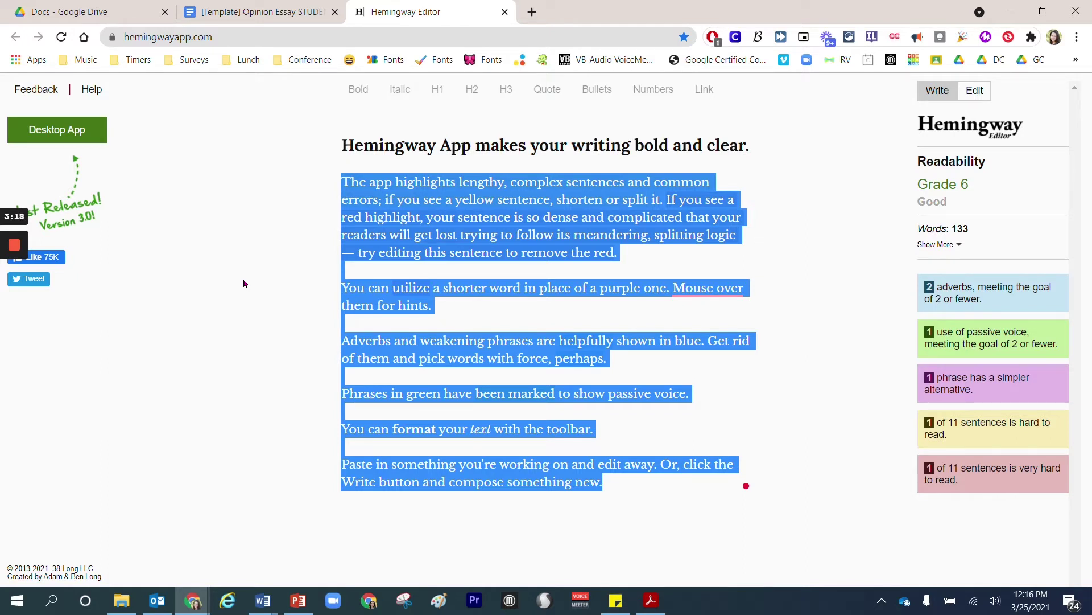
Delete the sample text and paste in the essay, now Grade 7 at 424 words
{"action": "key", "text": "BackSpace"}
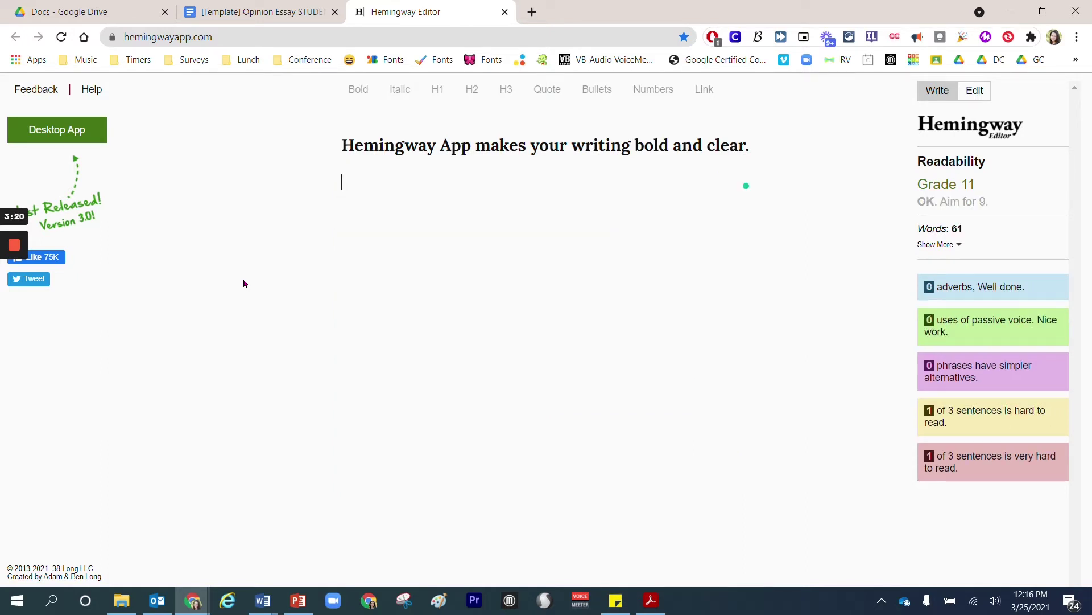
{"action": "right_click", "coordinate": [371, 194]}
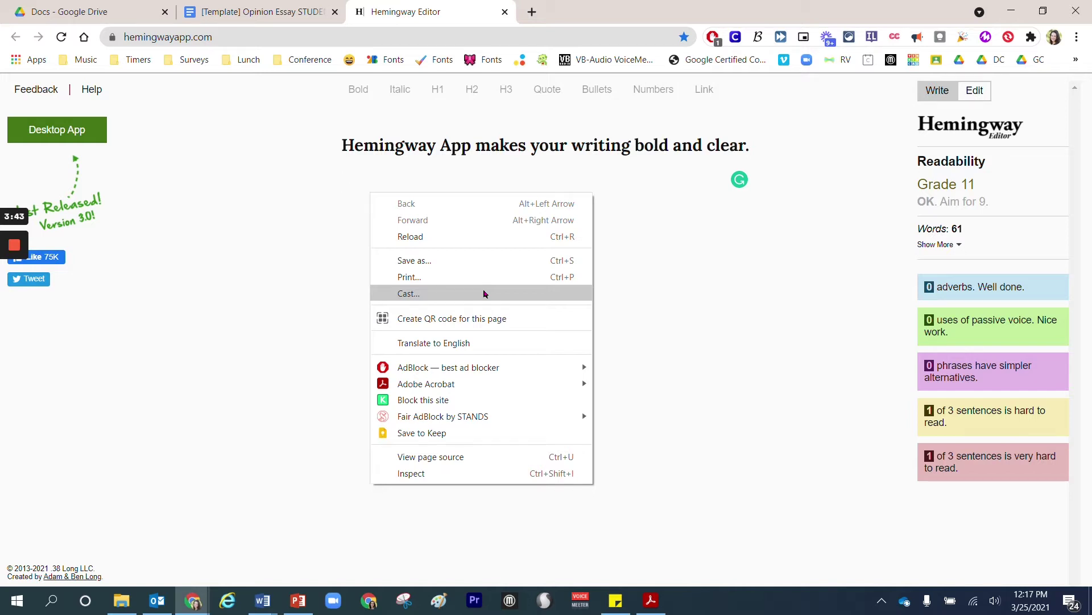
{"action": "left_click", "coordinate": [293, 270]}
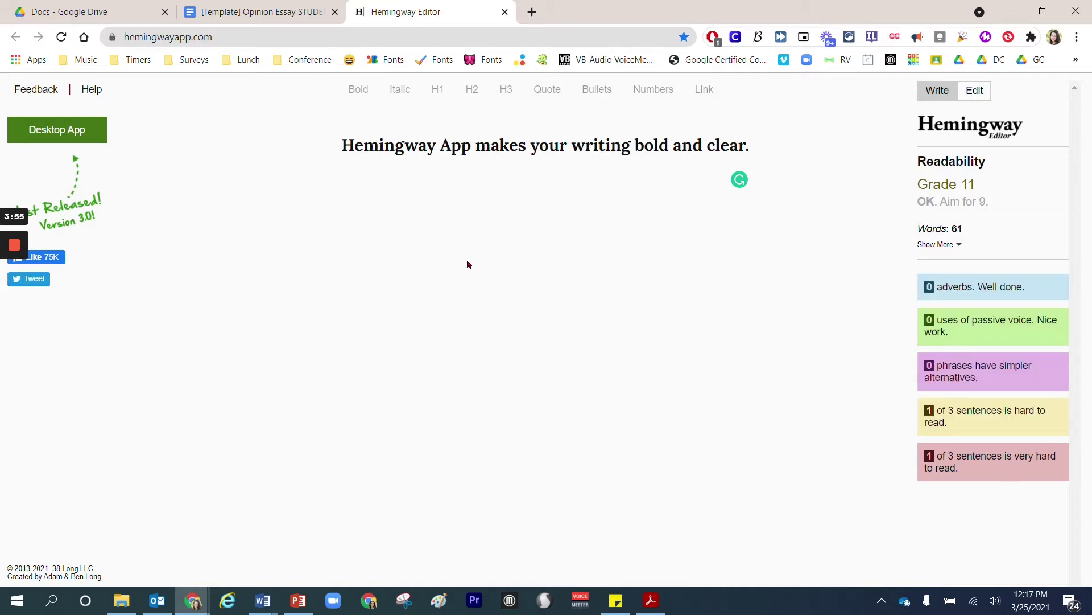
{"action": "key", "text": "ctrl+v"}
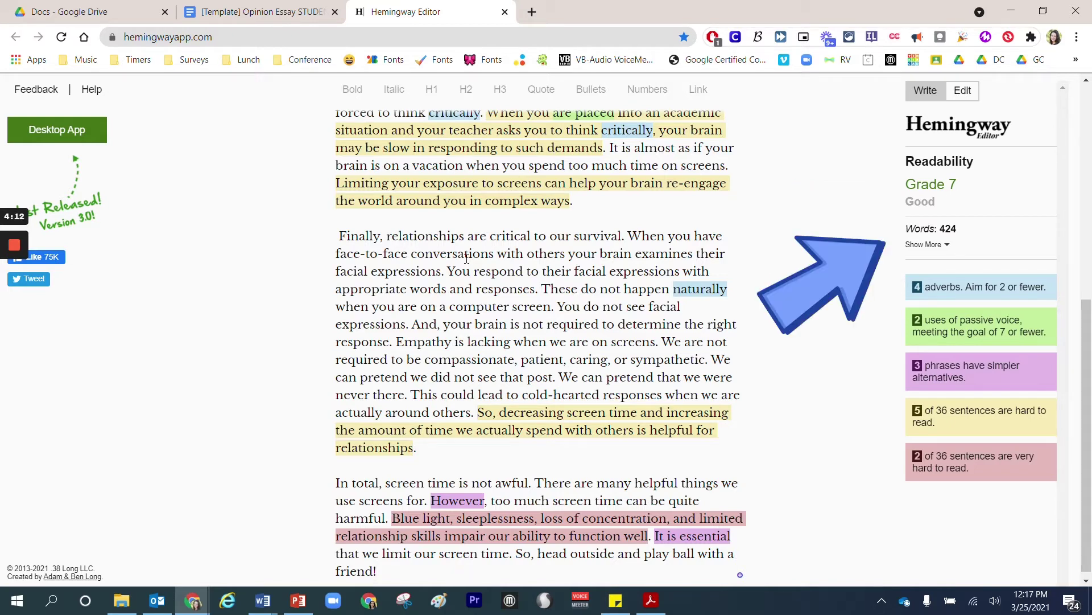
Expand Show More to see reading time 00:01:41, 36 sentences, 7 paragraphs, and review the essay
{"action": "left_click", "coordinate": [947, 245]}
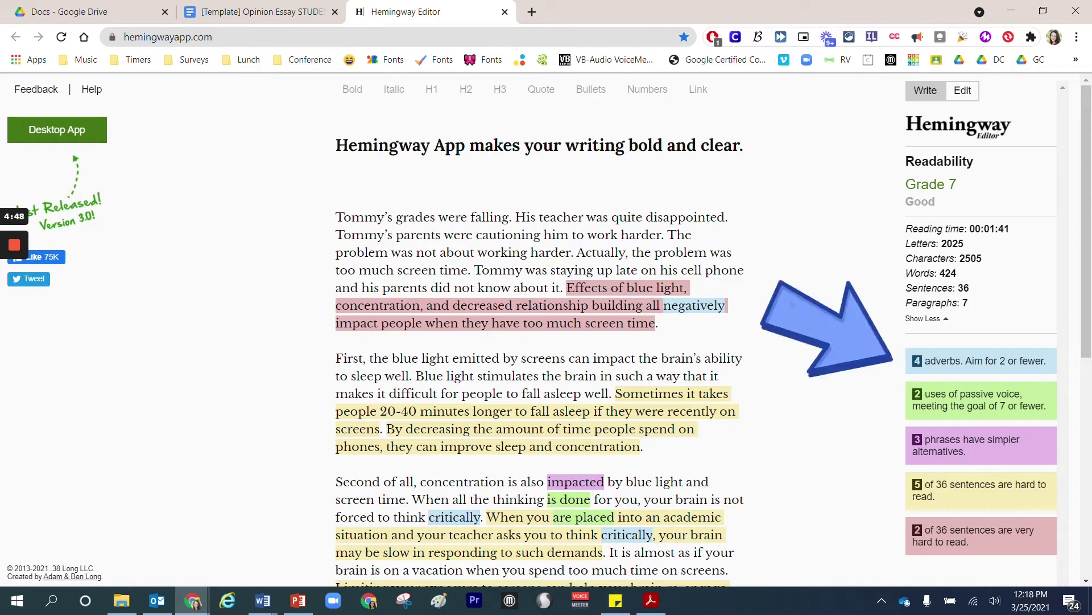
{"action": "scroll", "coordinate": [790, 304], "scroll_direction": "down", "scroll_amount": 4}
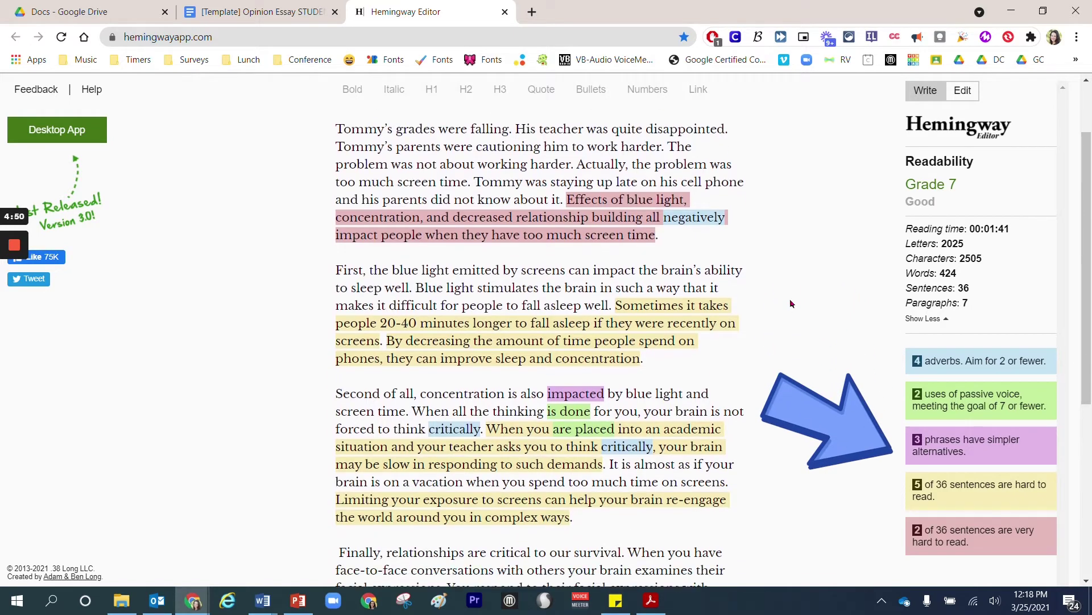
{"action": "scroll", "coordinate": [789, 304], "scroll_direction": "down", "scroll_amount": 3}
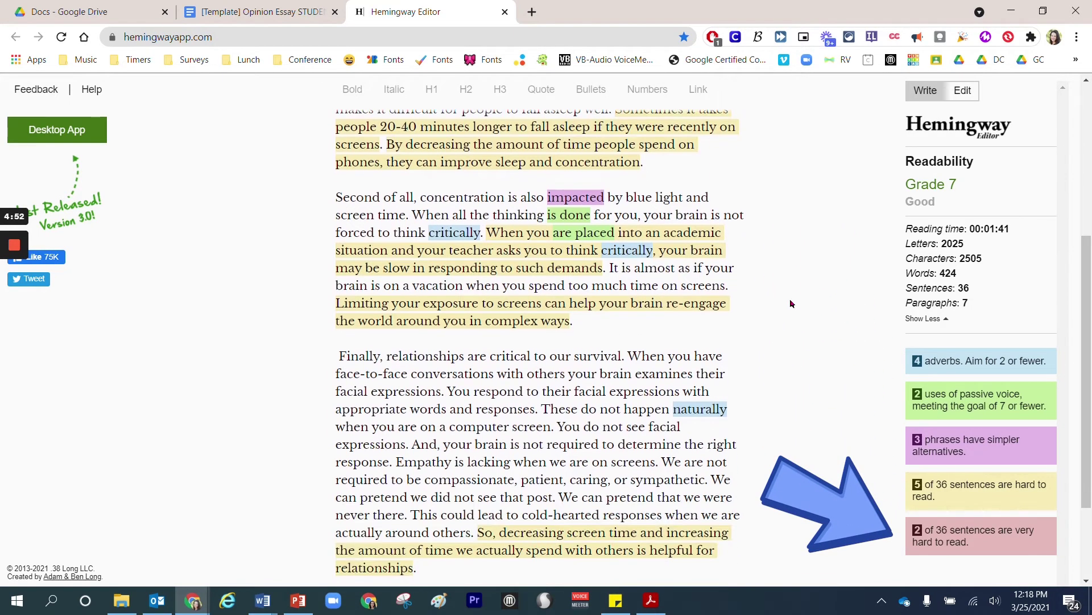
{"action": "scroll", "coordinate": [790, 304], "scroll_direction": "down", "scroll_amount": 1}
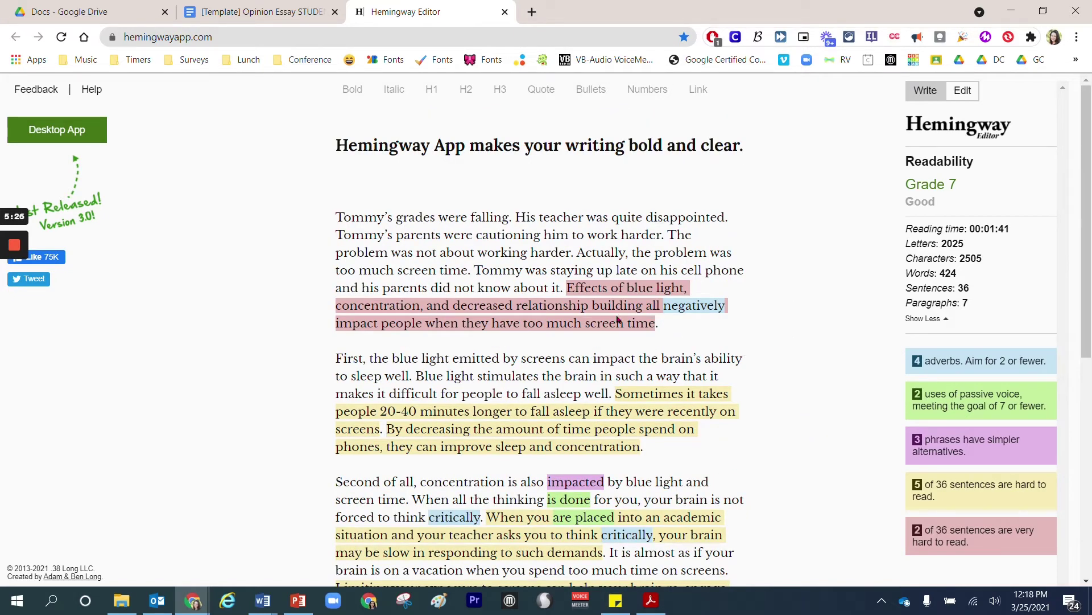
{"action": "mouse_move", "coordinate": [684, 305]}
{"action": "scroll", "coordinate": [778, 331], "scroll_direction": "down", "scroll_amount": 3}
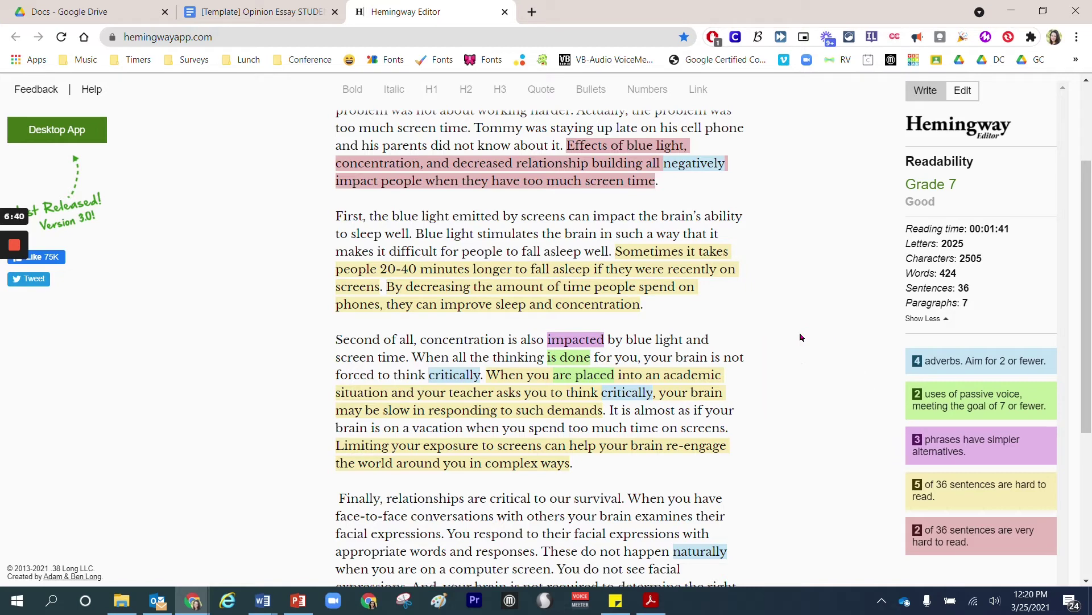
{"action": "mouse_move", "coordinate": [578, 336]}
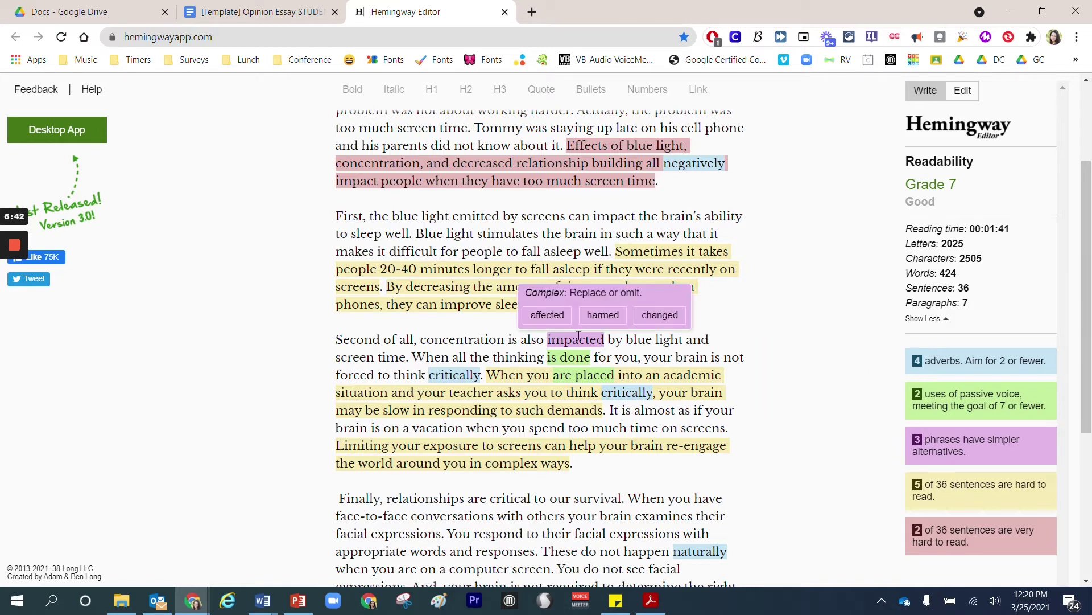
Replace 'impacted' with 'harmed' in the concentration paragraph, then scroll to the conclusion
{"action": "left_click", "coordinate": [603, 316]}
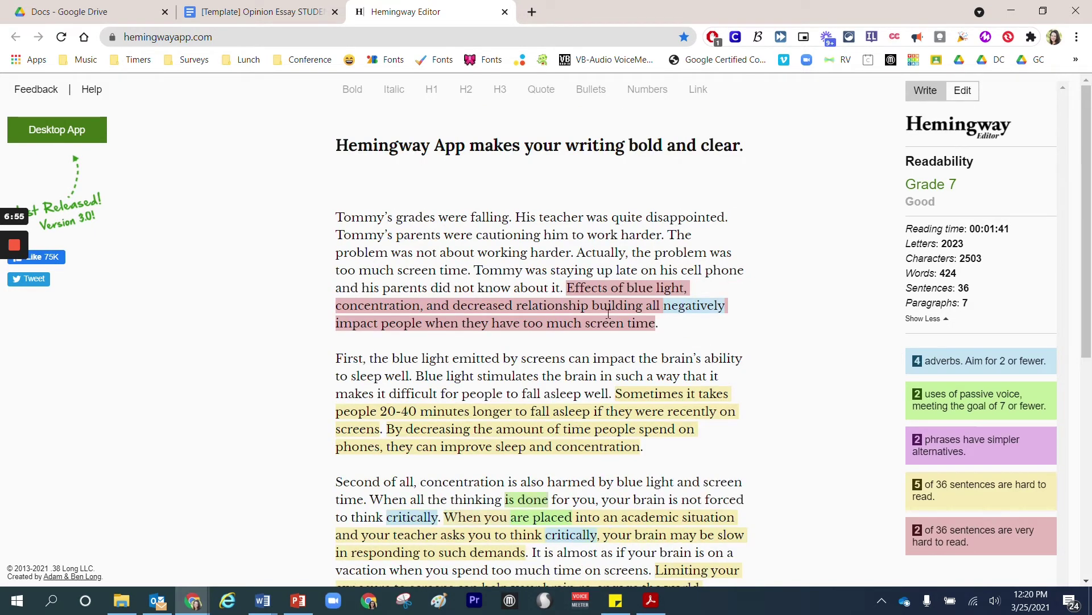
{"action": "scroll", "coordinate": [757, 411], "scroll_direction": "down", "scroll_amount": 2}
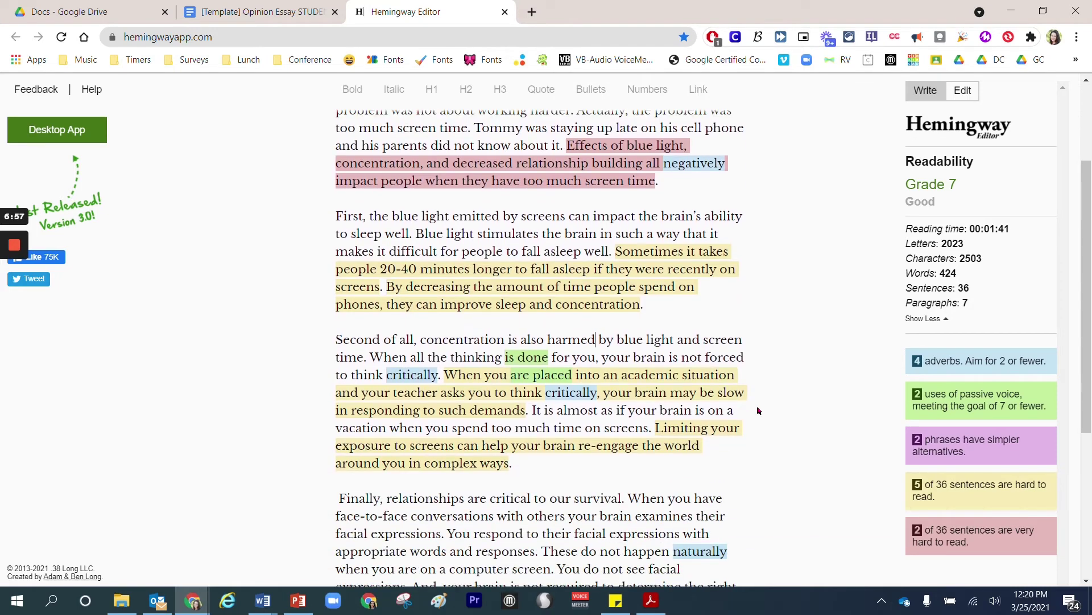
{"action": "scroll", "coordinate": [757, 411], "scroll_direction": "down", "scroll_amount": 2}
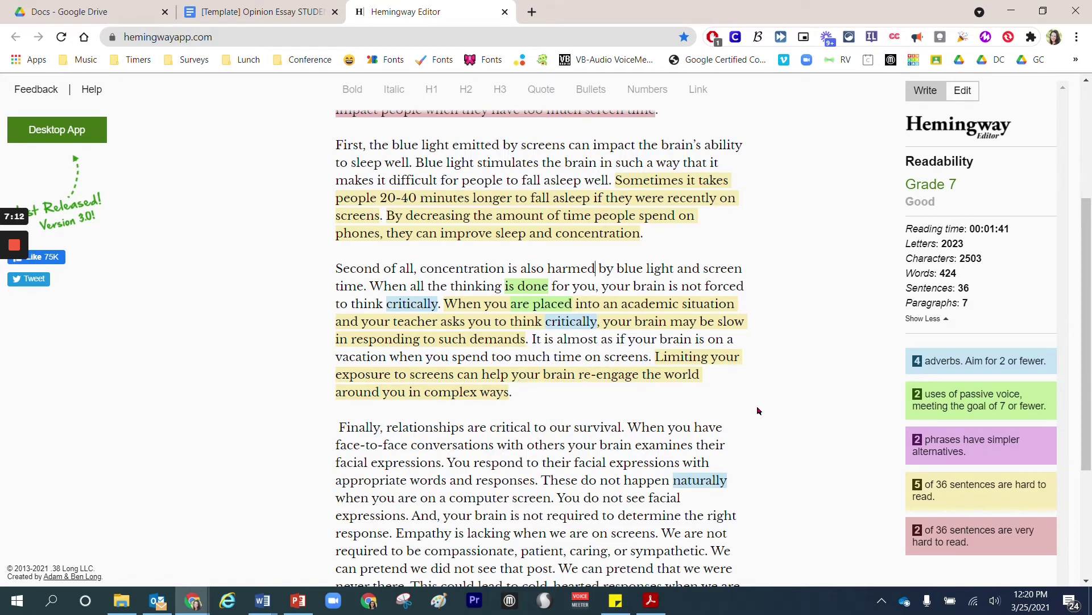
{"action": "mouse_move", "coordinate": [535, 286]}
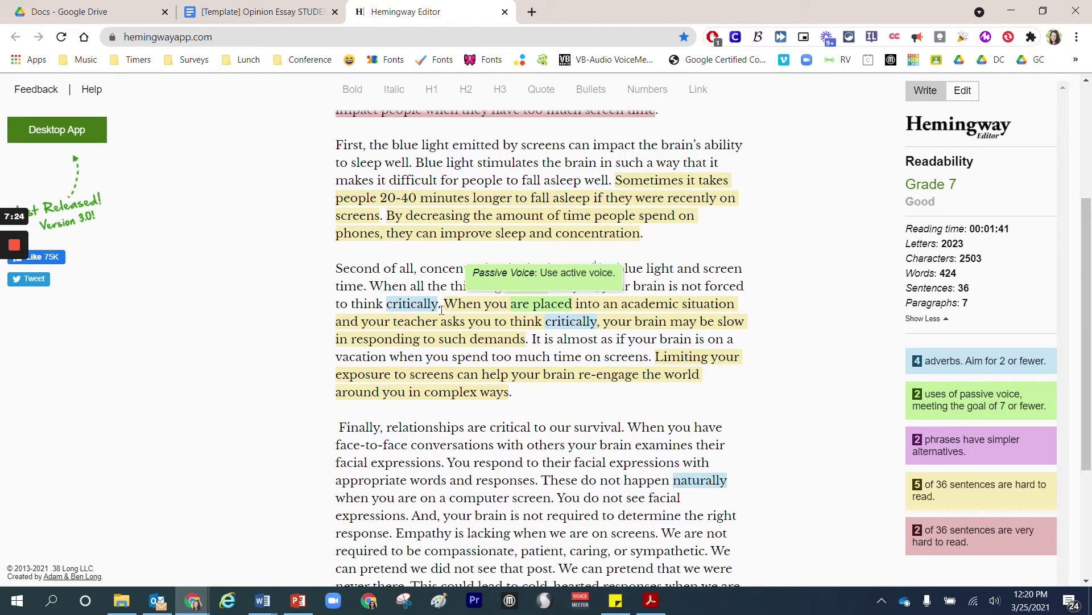
{"action": "scroll", "coordinate": [432, 338], "scroll_direction": "down", "scroll_amount": 4}
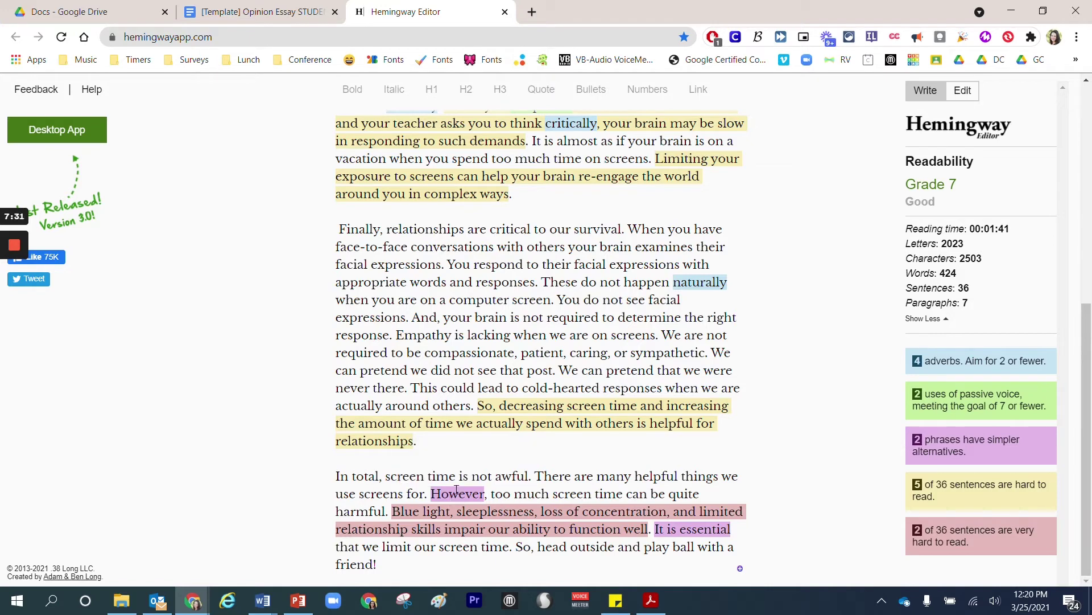
Swap 'However' for 'But' and 'It is essential' for 'Must' in the conclusion
{"action": "mouse_move", "coordinate": [444, 500]}
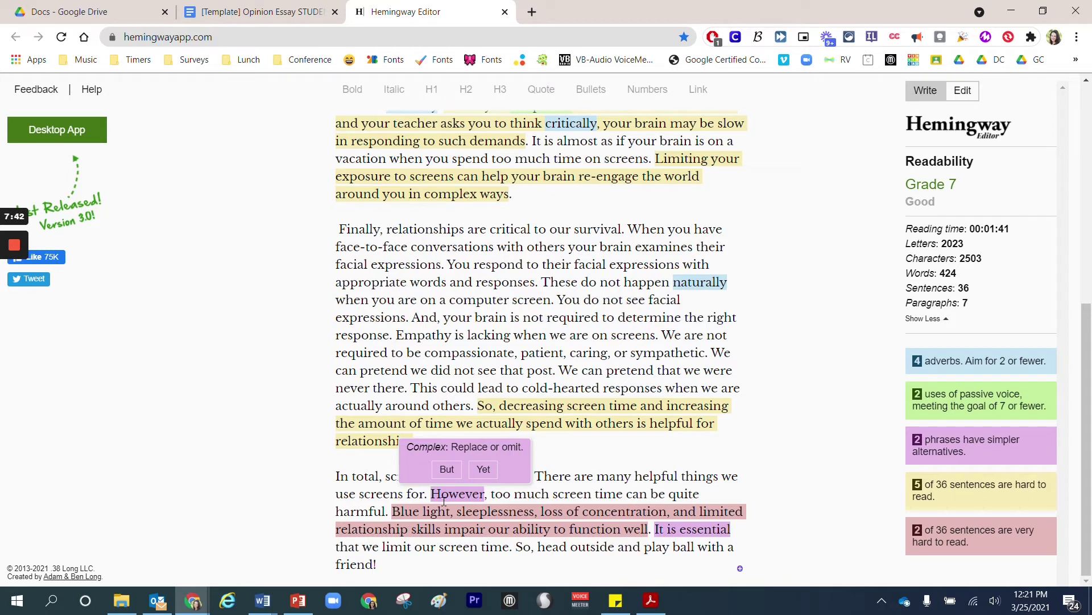
{"action": "left_click", "coordinate": [447, 469]}
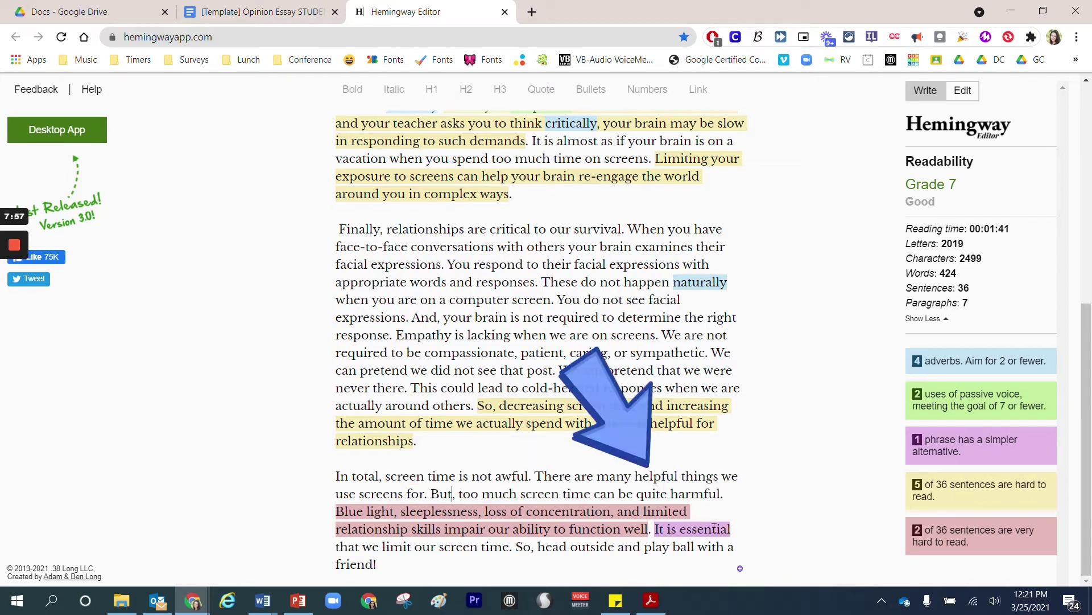
{"action": "mouse_move", "coordinate": [682, 526]}
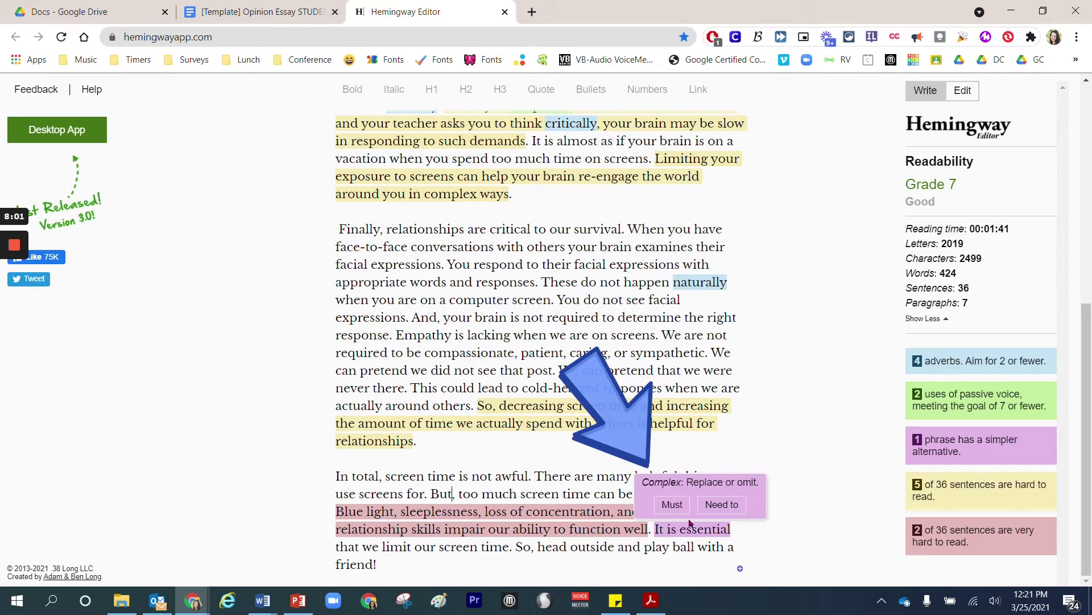
{"action": "left_click", "coordinate": [685, 509]}
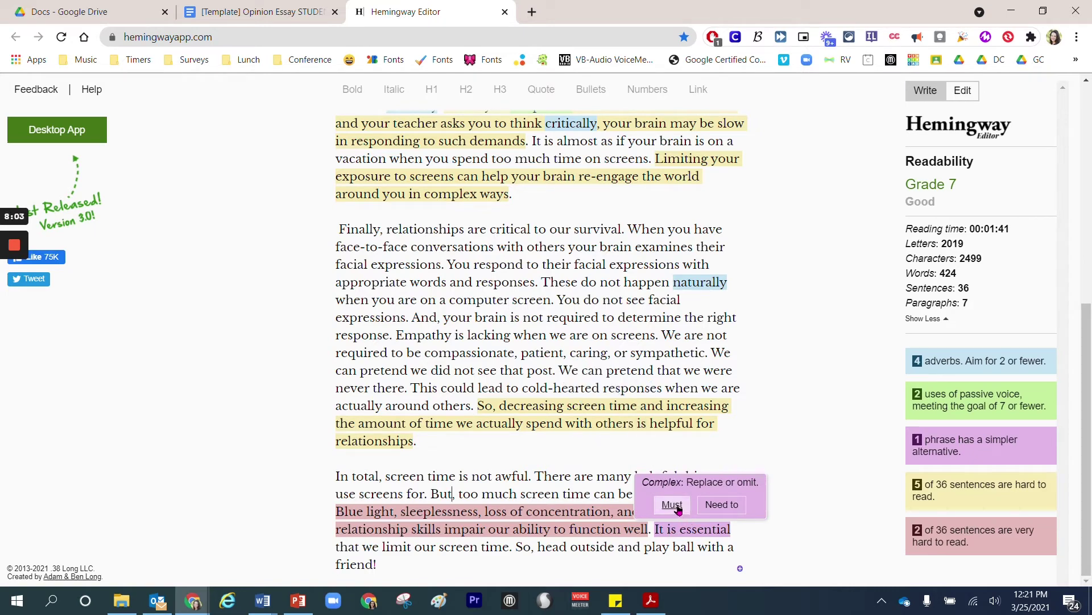
{"action": "scroll", "coordinate": [802, 446], "scroll_direction": "down", "scroll_amount": 5}
{"action": "scroll", "coordinate": [808, 447], "scroll_direction": "up", "scroll_amount": 1}
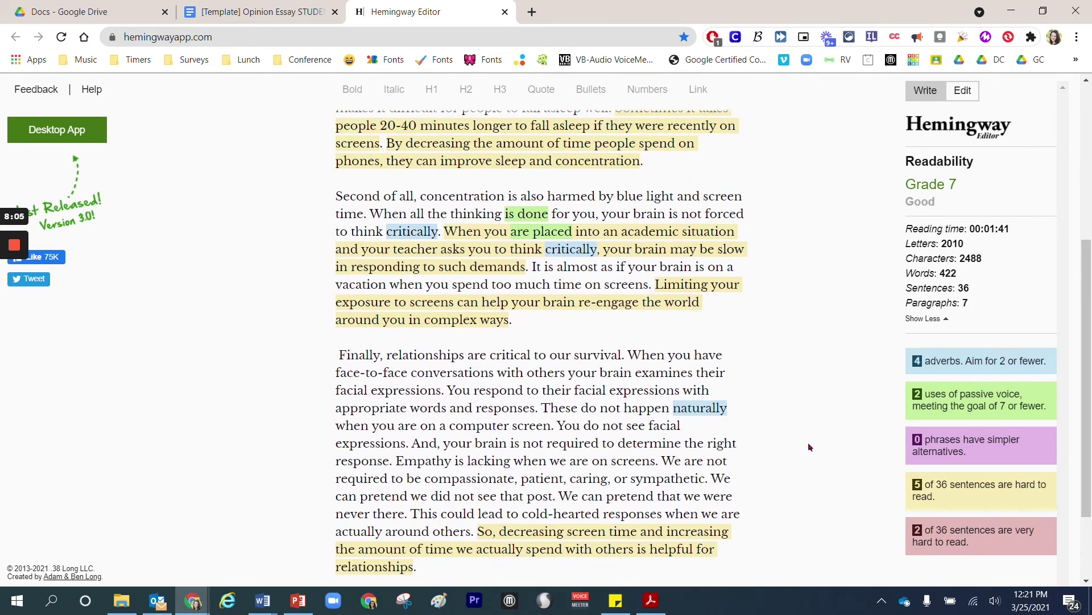
{"action": "scroll", "coordinate": [808, 446], "scroll_direction": "down", "scroll_amount": 2}
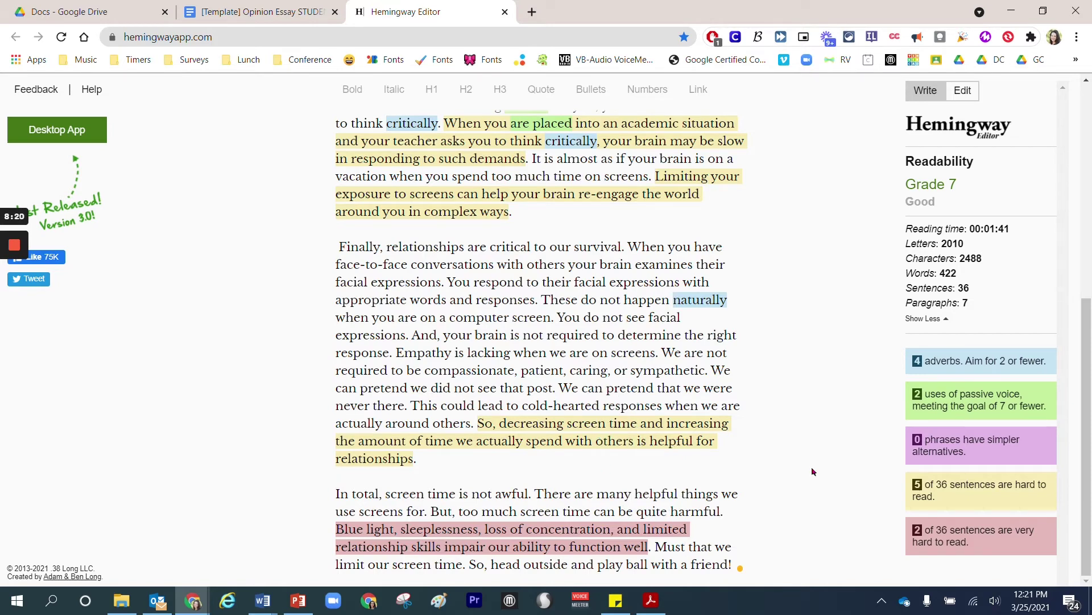
Undo the 'Must' replacement so the conclusion reads 'It is essential' again, keeping 'But'
{"action": "key", "text": "ctrl+z"}
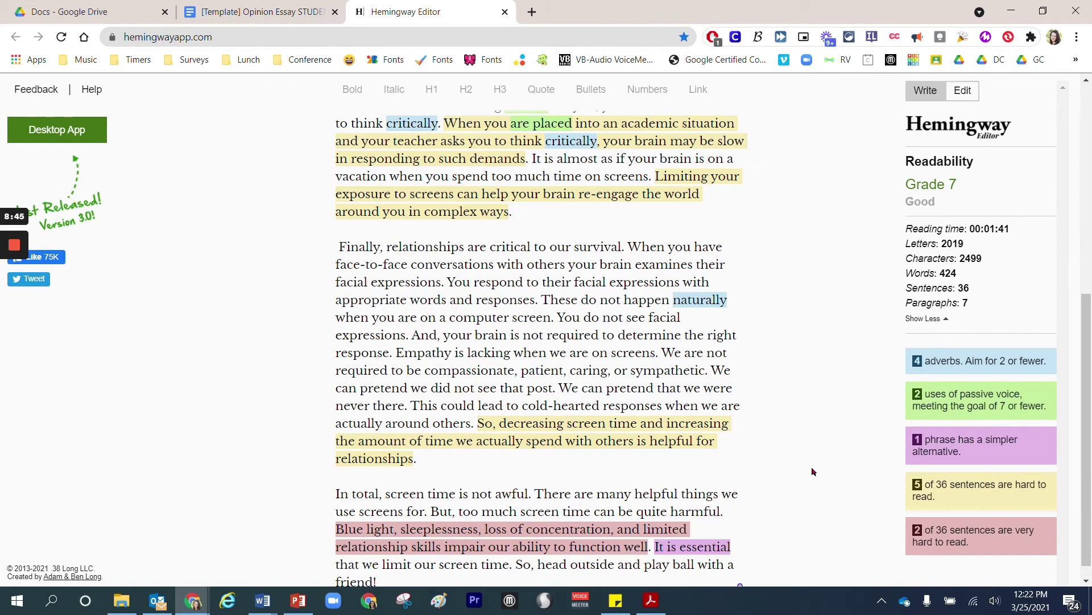
{"action": "key", "text": "ctrl+z"}
{"action": "scroll", "coordinate": [813, 471], "scroll_direction": "down", "scroll_amount": 5}
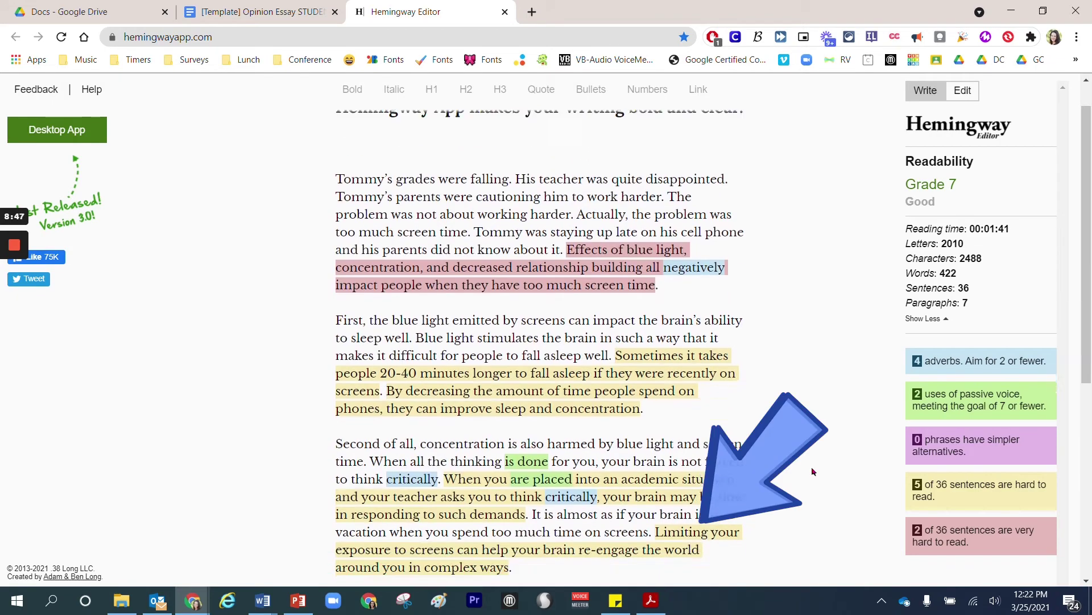
{"action": "scroll", "coordinate": [813, 471], "scroll_direction": "down", "scroll_amount": 2}
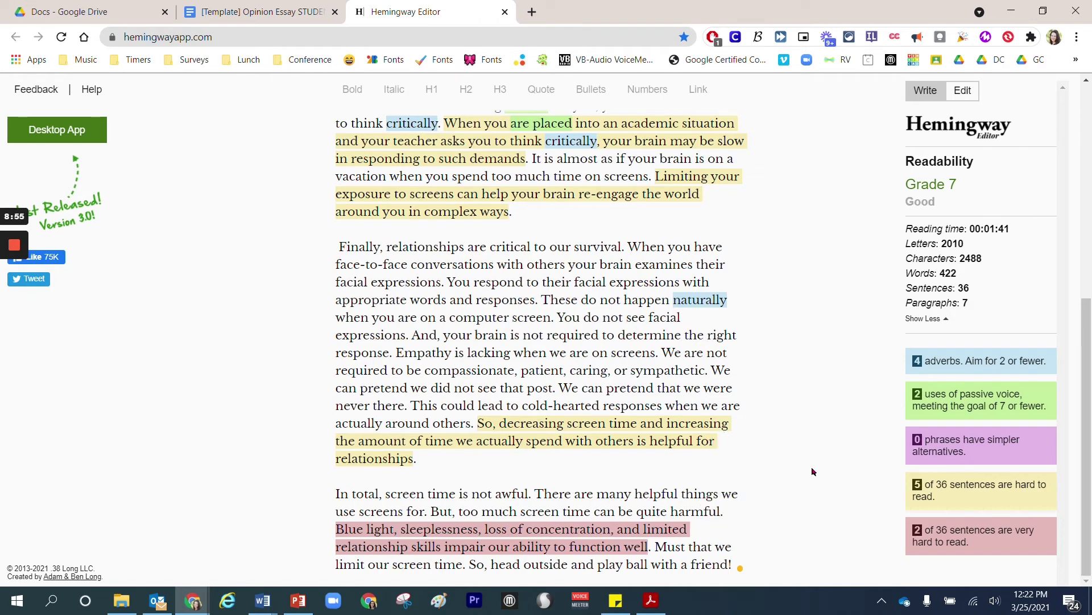
{"action": "key", "text": "ctrl+z"}
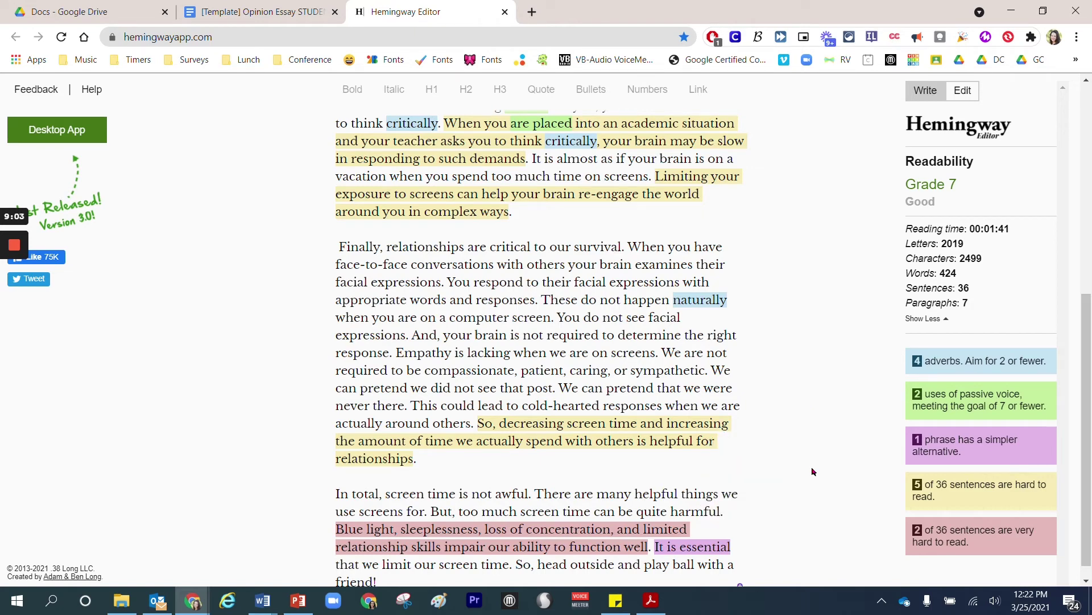
{"action": "scroll", "coordinate": [813, 471], "scroll_direction": "down", "scroll_amount": 1}
Select the full revised essay text in Hemingway Editor, from its last line to the top
{"action": "left_click_drag", "start_coordinate": [404, 568], "coordinate": [329, 224]}
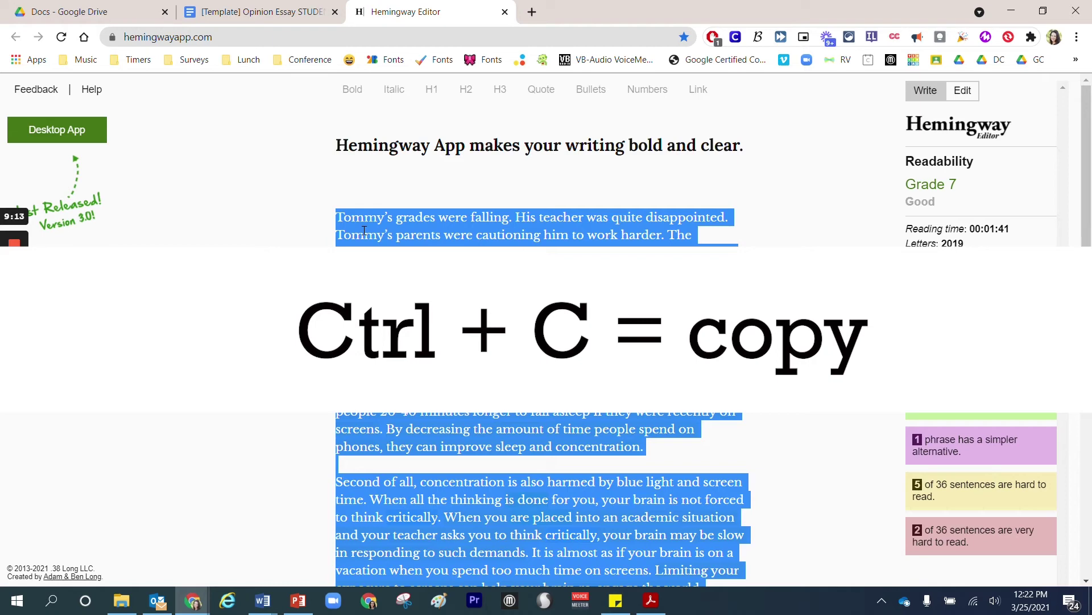
Paste the revised essay over the Google Docs body, then undo it to restore the original wording
{"action": "left_click", "coordinate": [267, 16]}
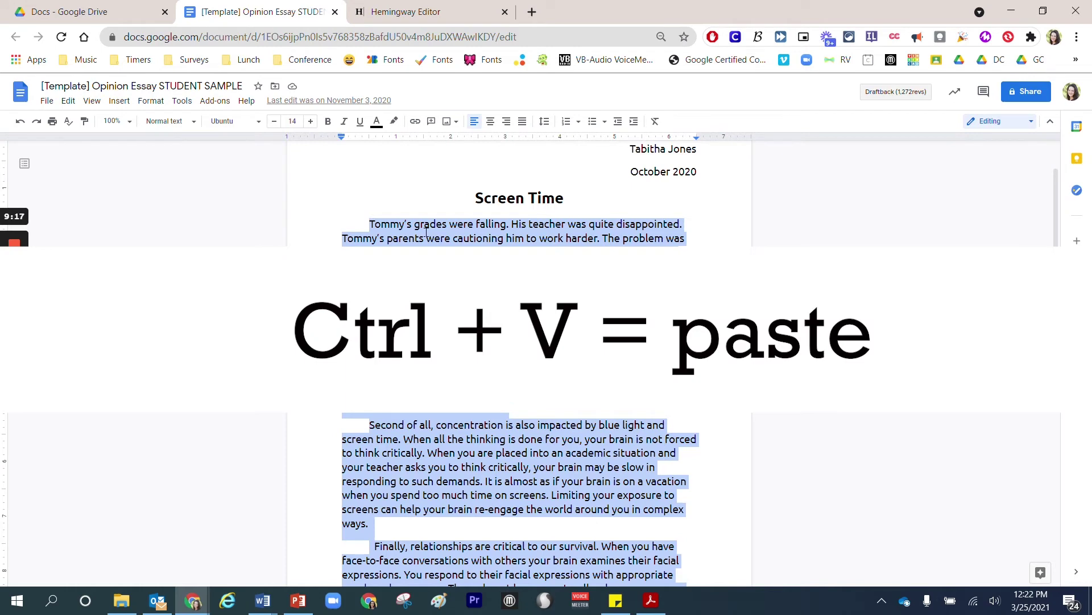
{"action": "key", "text": "ctrl+v"}
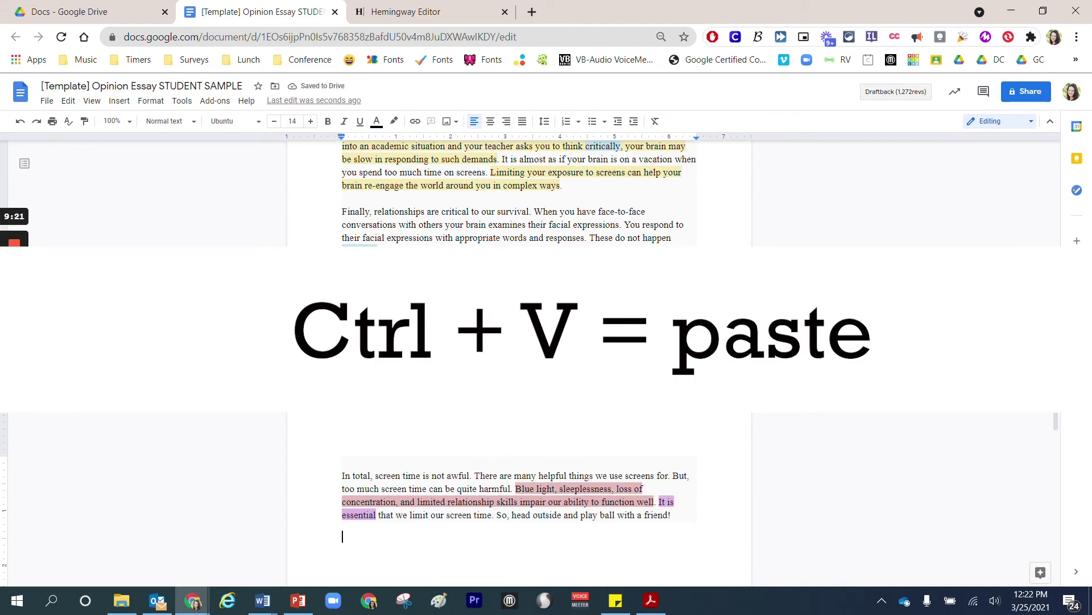
{"action": "scroll", "coordinate": [613, 427], "scroll_direction": "up", "scroll_amount": 6}
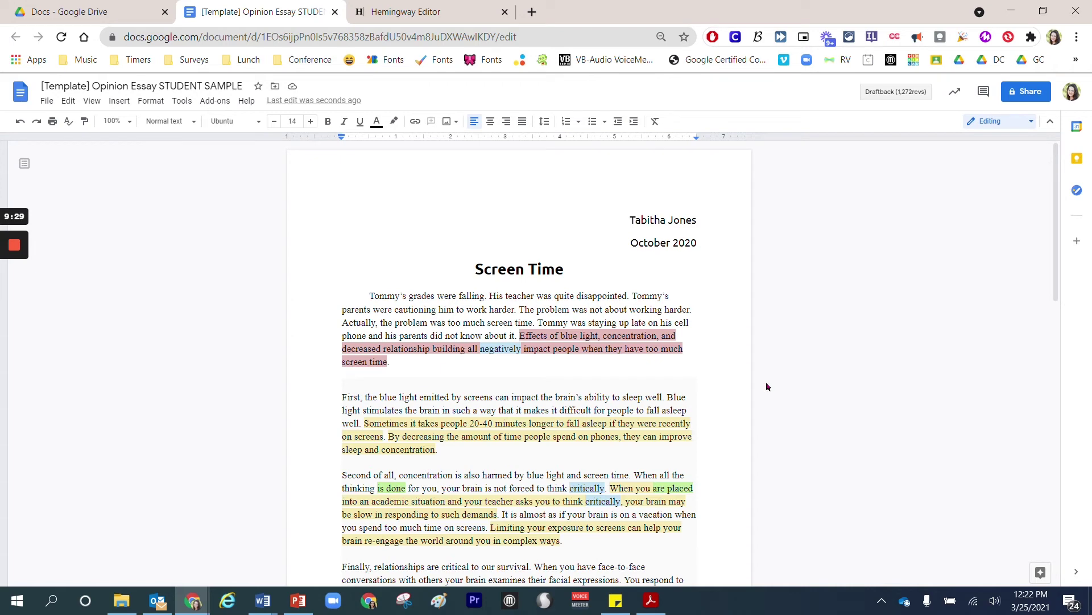
{"action": "key", "text": "ctrl+z"}
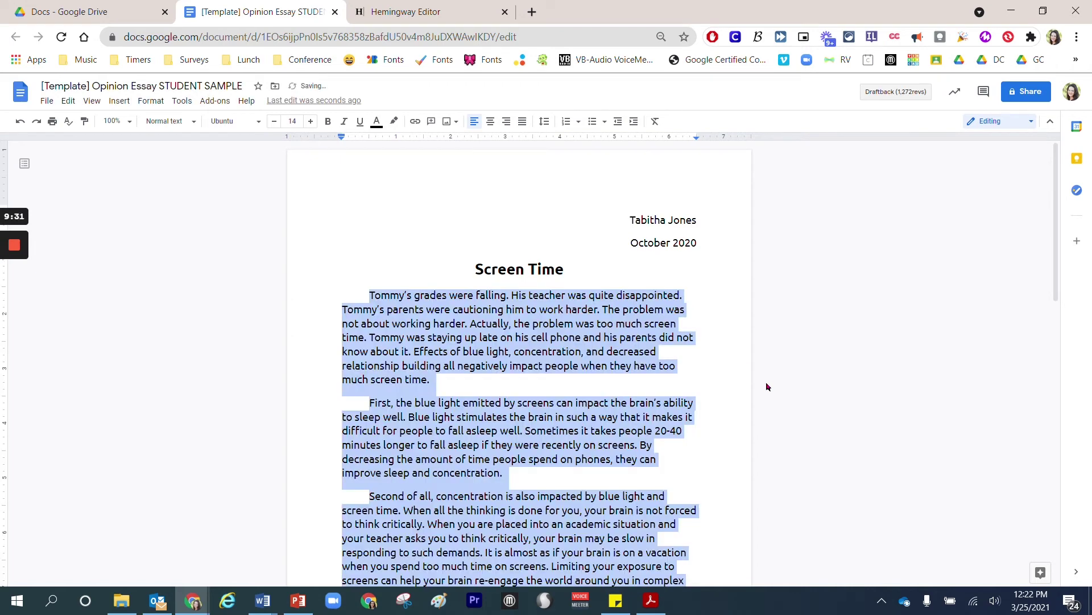
Delete the old body paragraphs that follow the opening paragraph
{"action": "scroll", "coordinate": [553, 380], "scroll_direction": "down", "scroll_amount": 3}
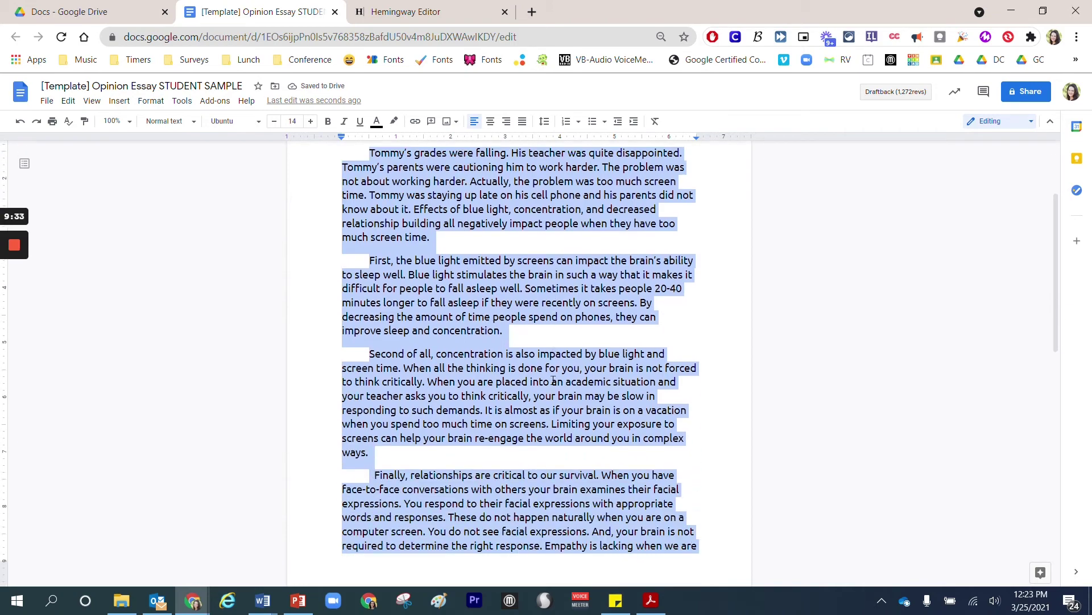
{"action": "left_click", "coordinate": [475, 317]}
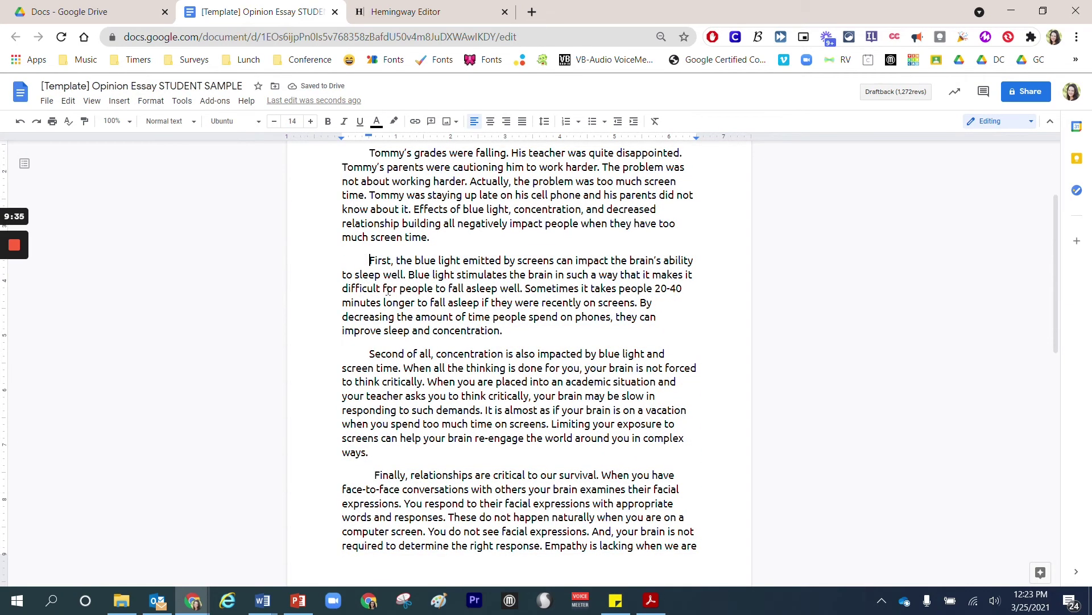
{"action": "left_click_drag", "start_coordinate": [368, 260], "coordinate": [628, 314]}
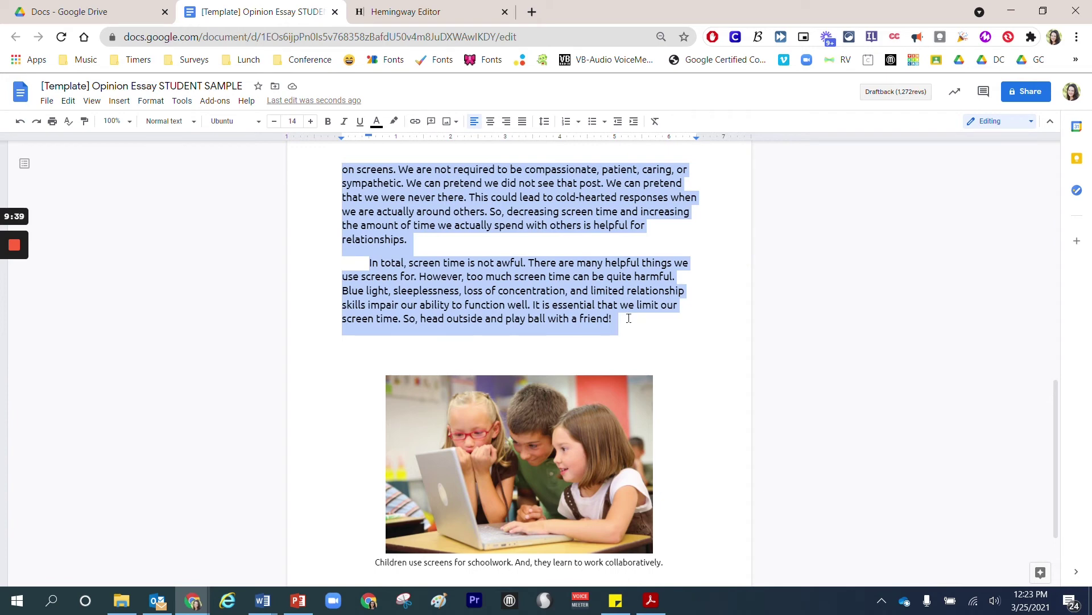
{"action": "key", "text": "BackSpace"}
Paste the Hemingway-revised highlighted essay on a new line below the opening paragraph
{"action": "scroll", "coordinate": [512, 307], "scroll_direction": "up", "scroll_amount": 3}
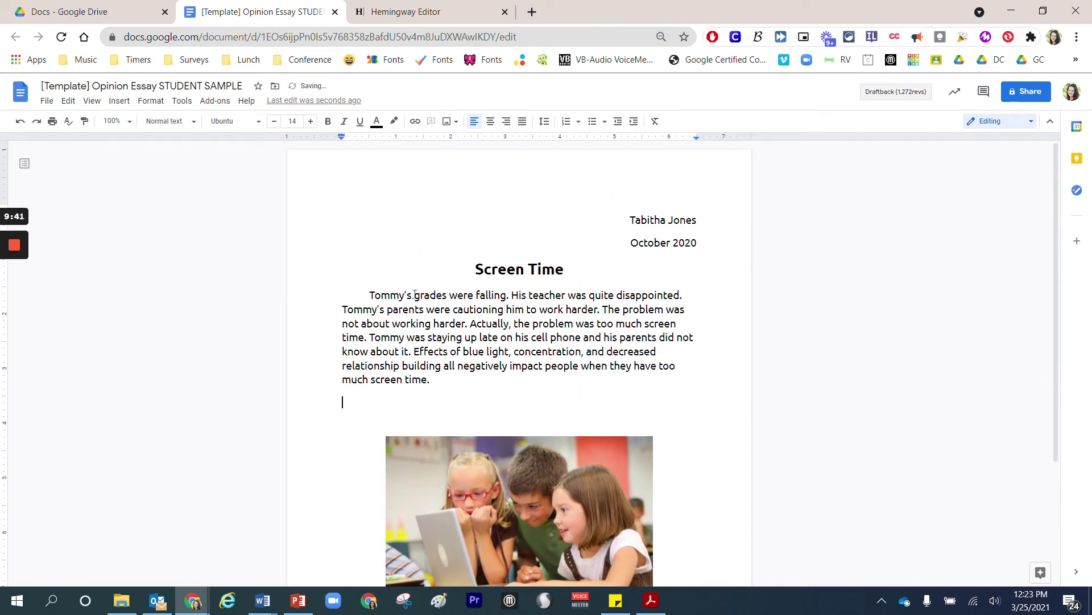
{"action": "left_click_drag", "start_coordinate": [414, 295], "coordinate": [439, 375]}
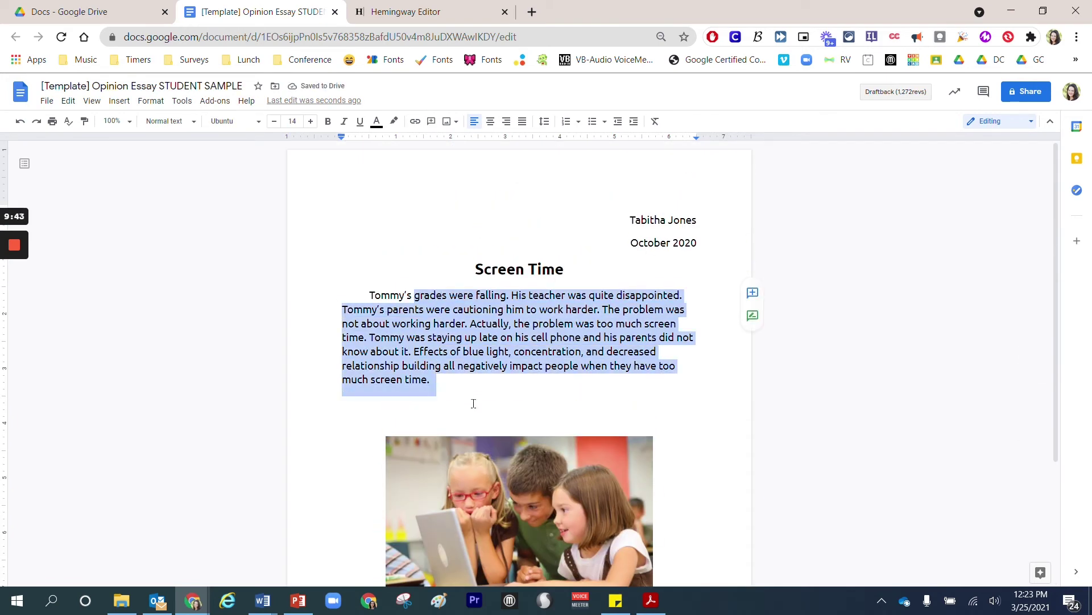
{"action": "left_click", "coordinate": [507, 385]}
{"action": "key", "text": "Return"}
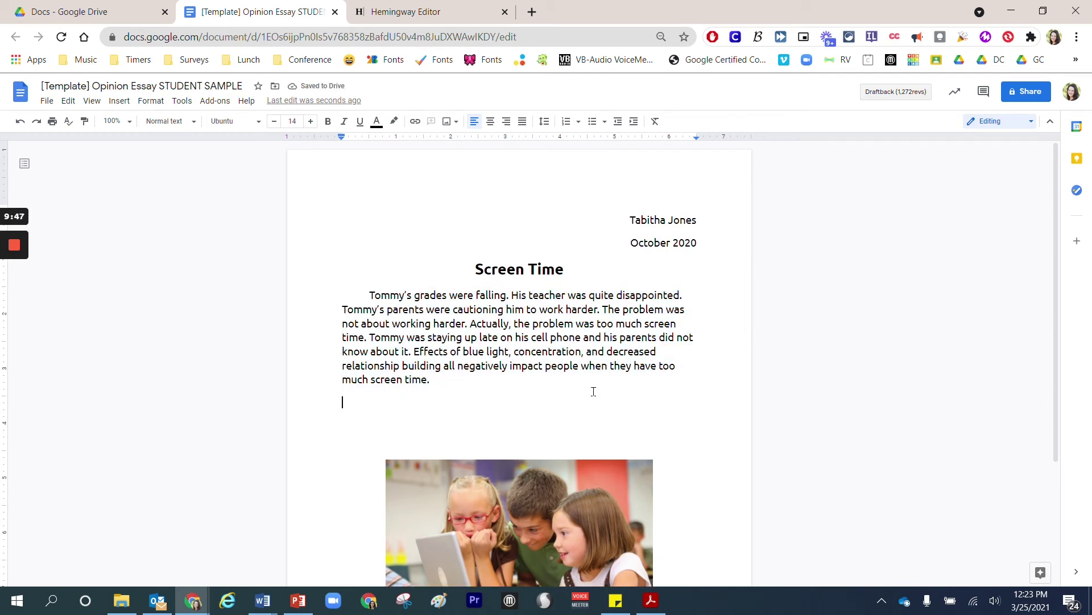
{"action": "key", "text": "ctrl+v"}
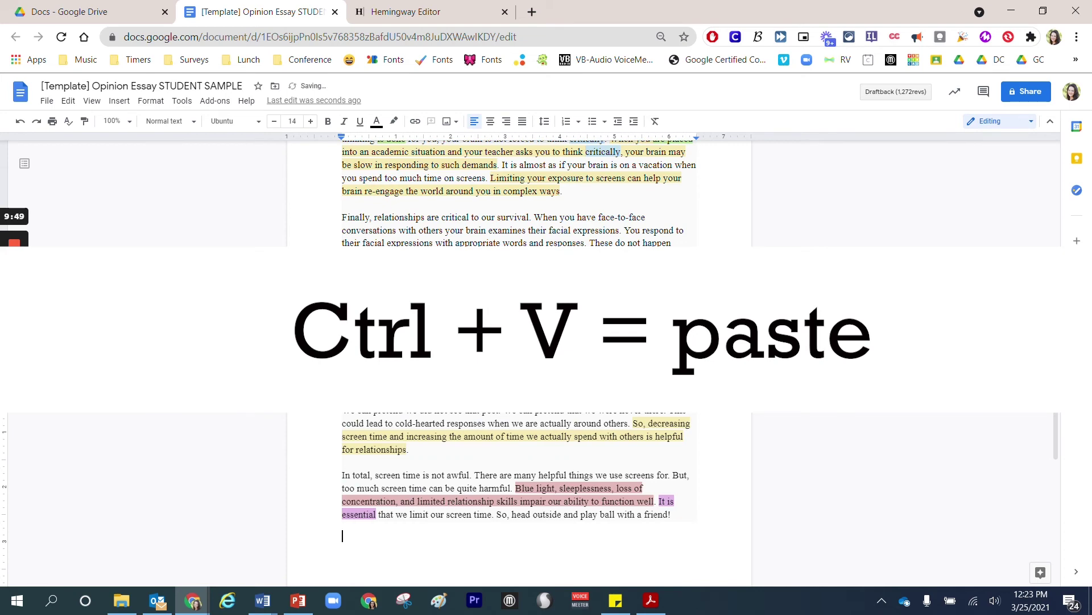
Paint-format the pasted essay with the opening paragraph's Ubuntu formatting, removing its colour highlights
{"action": "scroll", "coordinate": [500, 281], "scroll_direction": "up", "scroll_amount": 12}
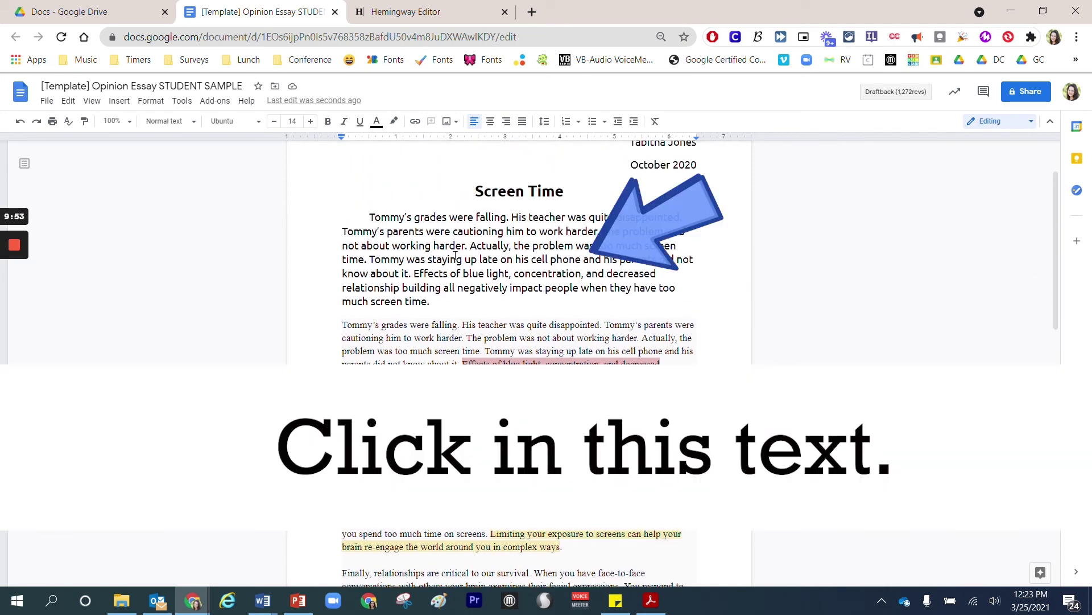
{"action": "left_click", "coordinate": [427, 250]}
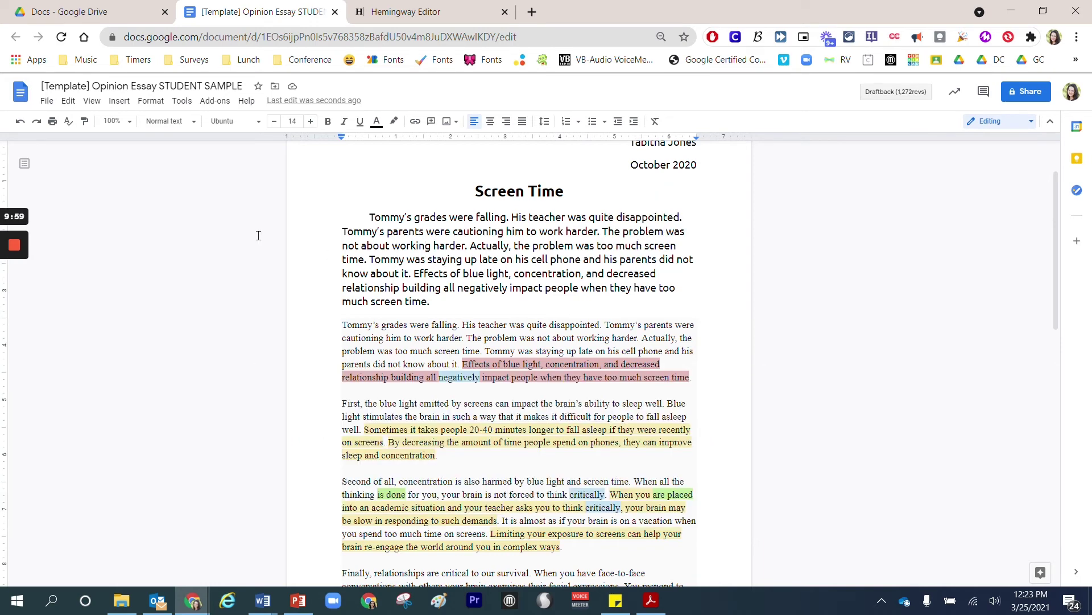
{"action": "left_click", "coordinate": [84, 122]}
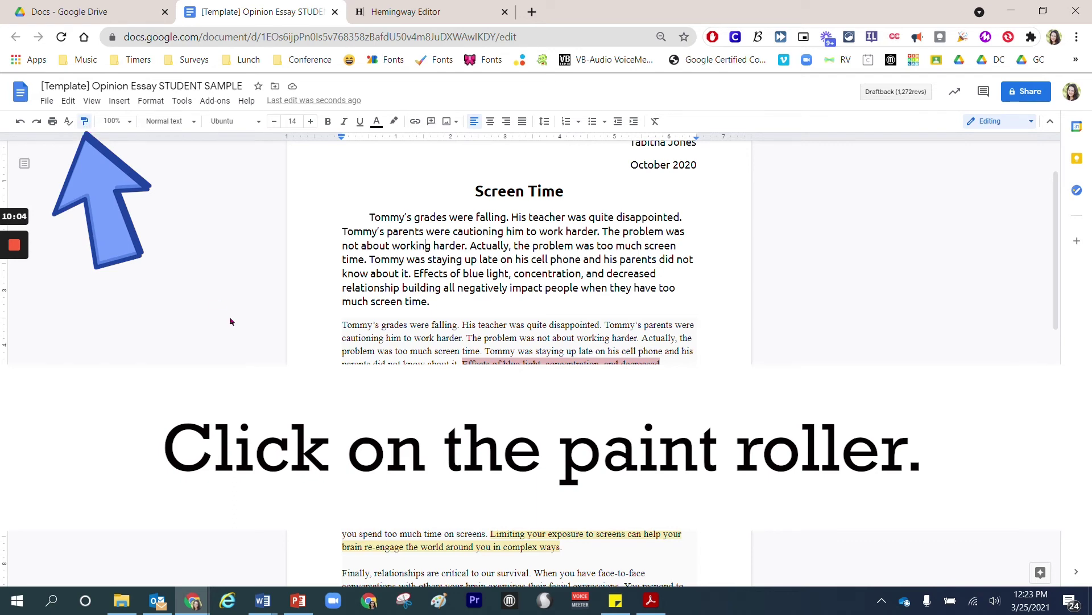
{"action": "left_click_drag", "start_coordinate": [319, 327], "coordinate": [694, 243]}
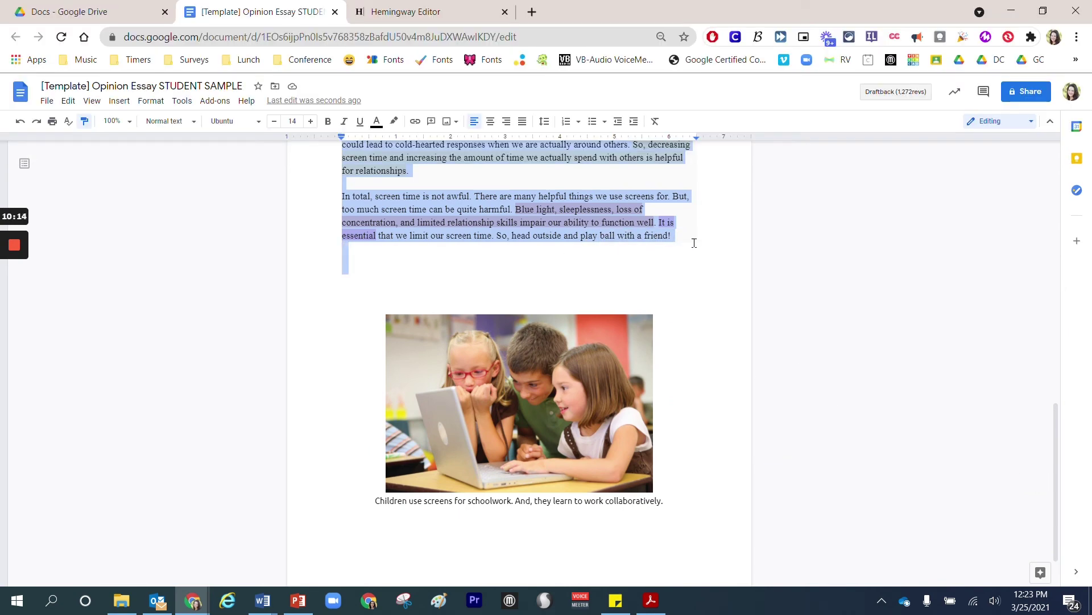
{"action": "left_click_drag", "start_coordinate": [694, 243], "coordinate": [694, 243]}
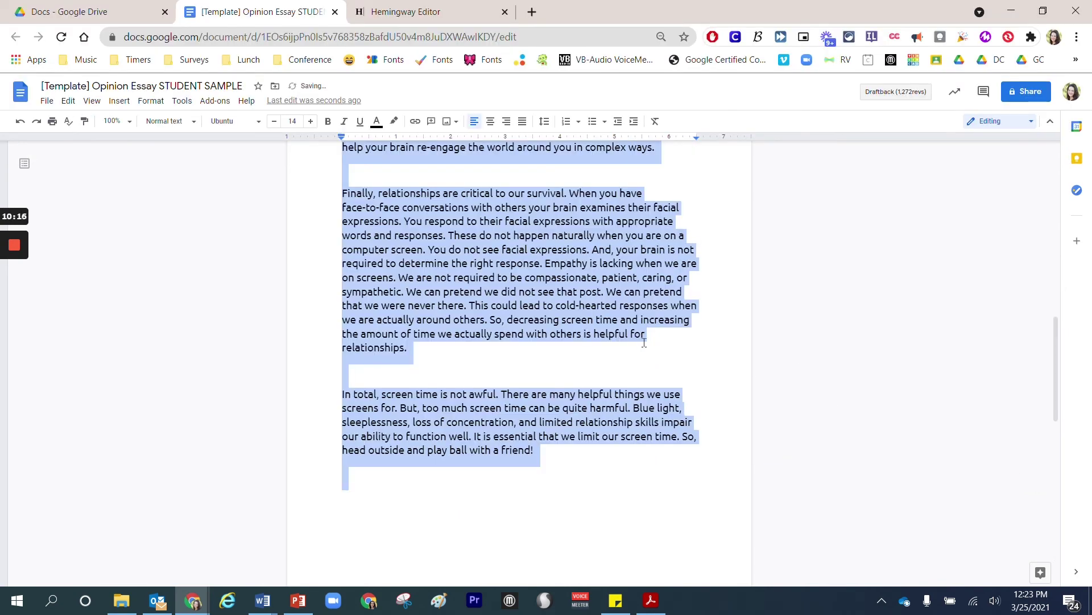
Indent the second Tommy, 'First' and 'Second of all' paragraphs and delete the blank lines between them
{"action": "scroll", "coordinate": [643, 343], "scroll_direction": "up", "scroll_amount": 4}
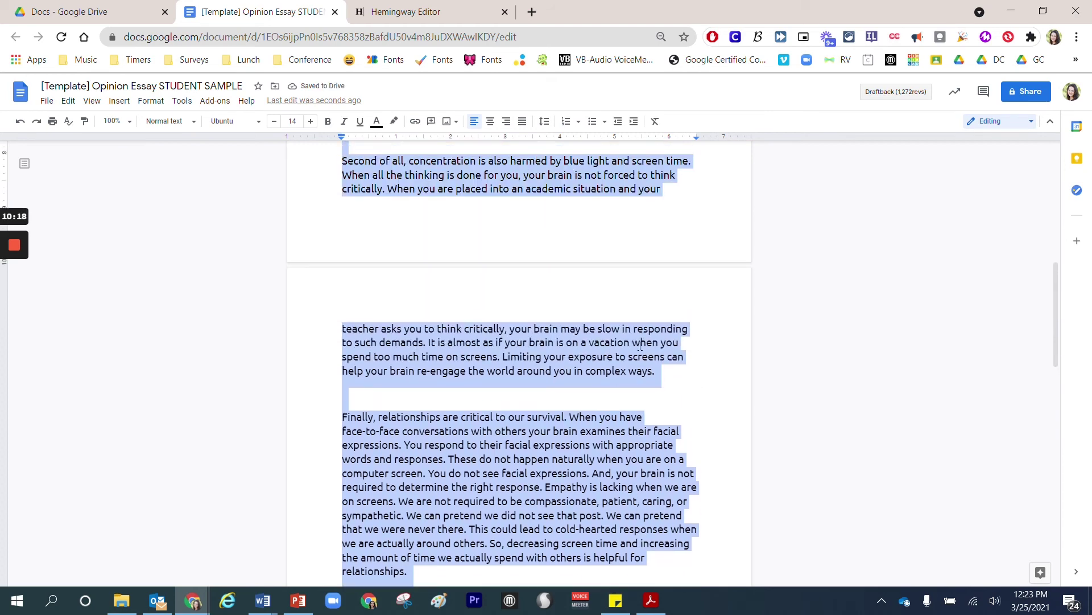
{"action": "scroll", "coordinate": [640, 345], "scroll_direction": "up", "scroll_amount": 6}
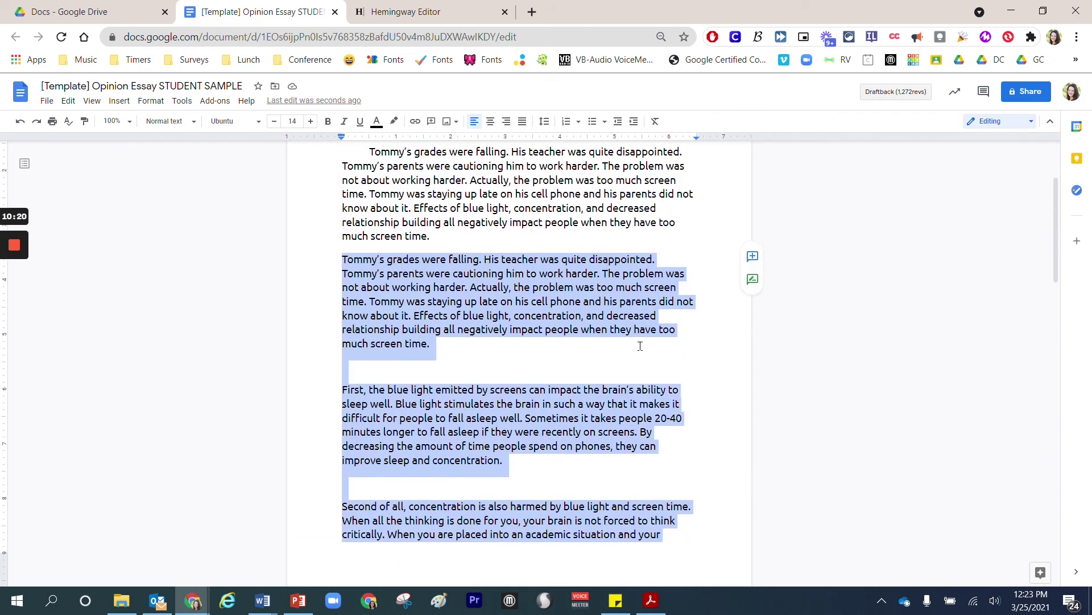
{"action": "scroll", "coordinate": [592, 294], "scroll_direction": "up", "scroll_amount": 1}
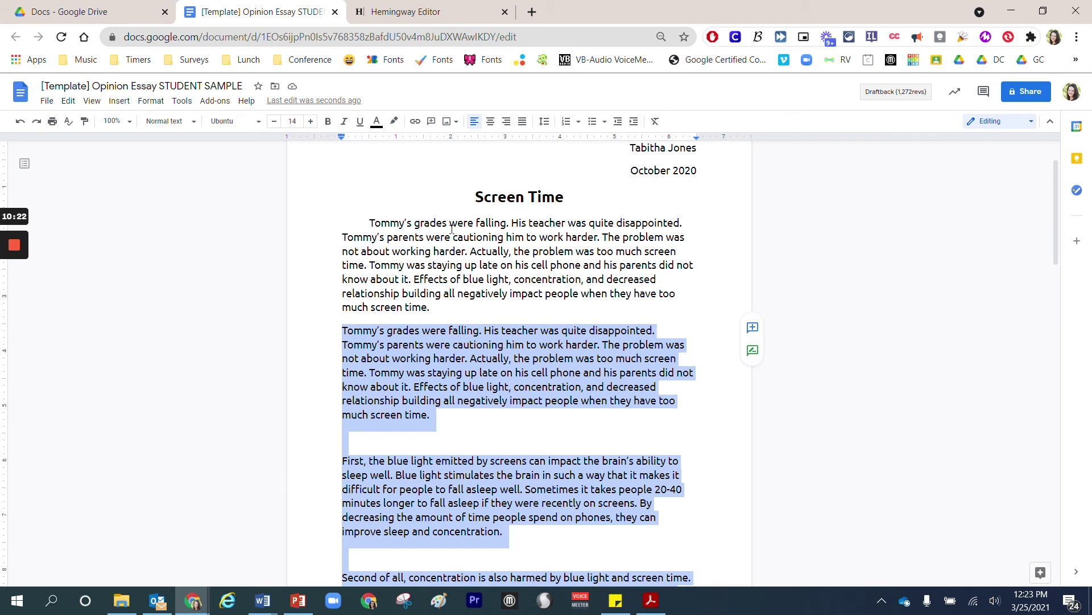
{"action": "left_click", "coordinate": [449, 332]}
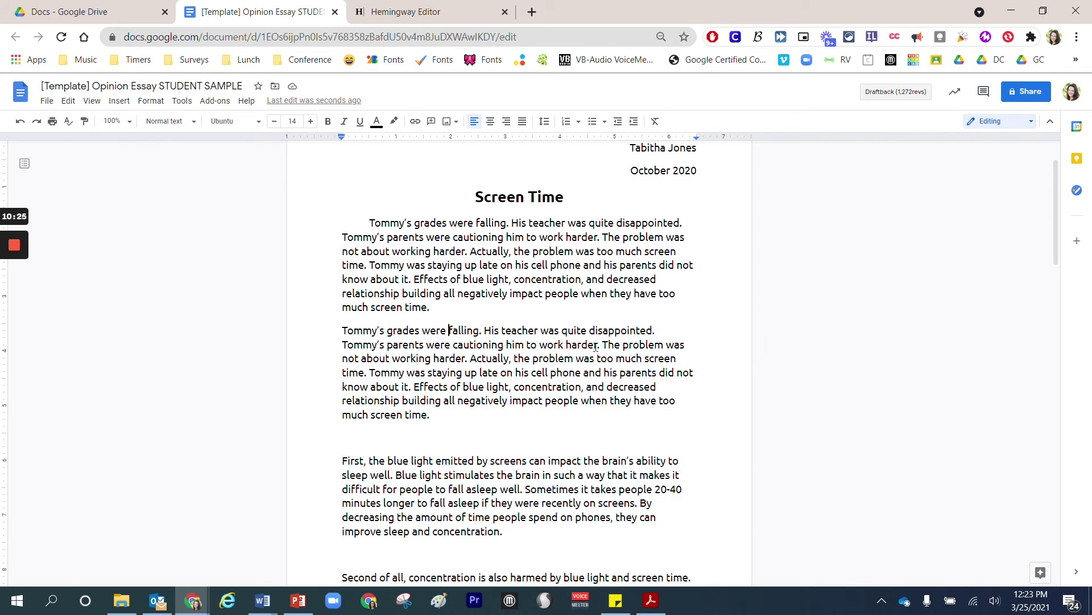
{"action": "key", "text": "Home"}
{"action": "key", "text": "Tab"}
{"action": "key", "text": "Down"}
{"action": "key", "text": "Down"}
{"action": "key", "text": "Down"}
{"action": "key", "text": "Down"}
{"action": "key", "text": "Down"}
{"action": "key", "text": "Down"}
{"action": "key", "text": "Down"}
{"action": "key", "text": "Down"}
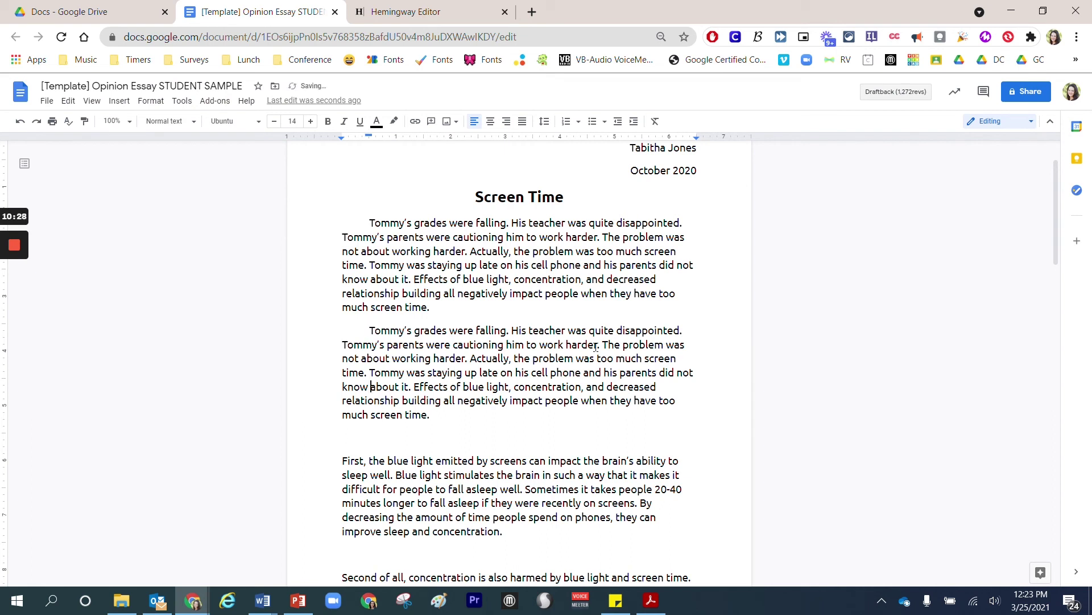
{"action": "key", "text": "Tab"}
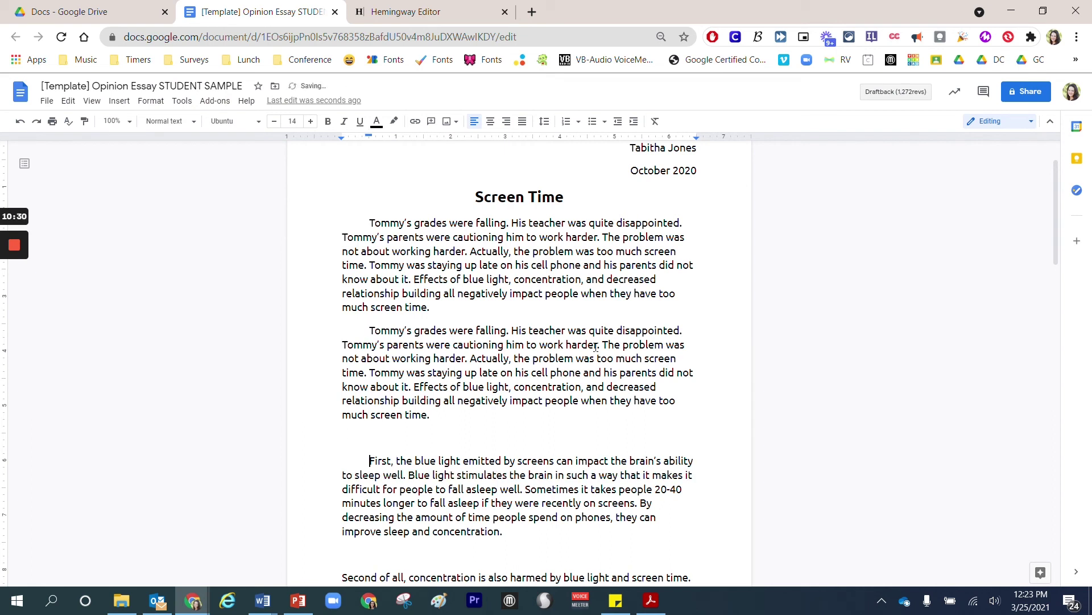
{"action": "key", "text": "Up"}
{"action": "key", "text": "Delete"}
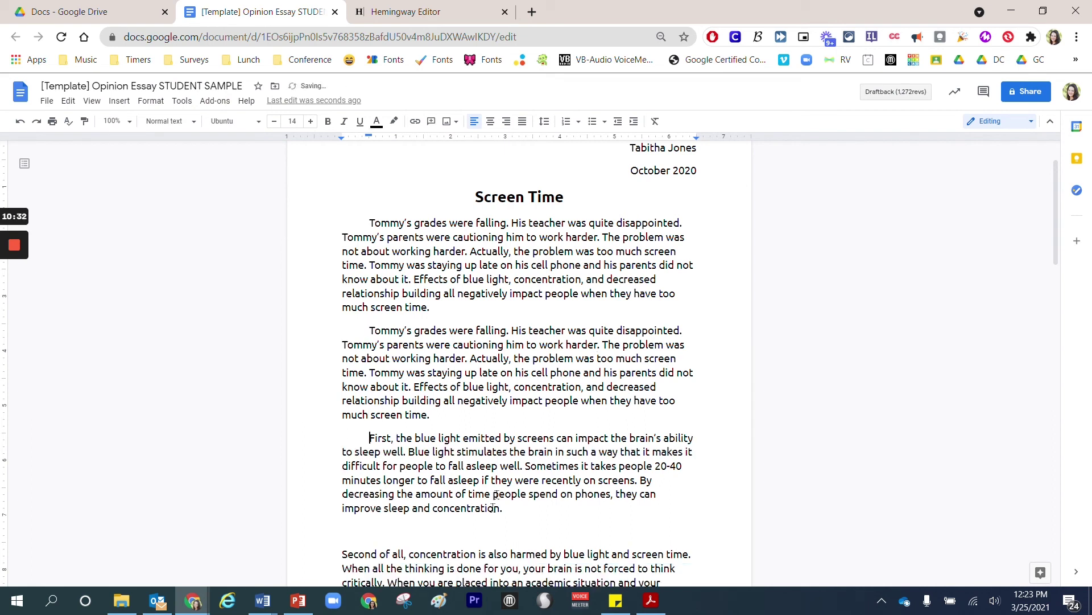
{"action": "left_click", "coordinate": [480, 533]}
{"action": "key", "text": "Delete"}
{"action": "key", "text": "Tab"}
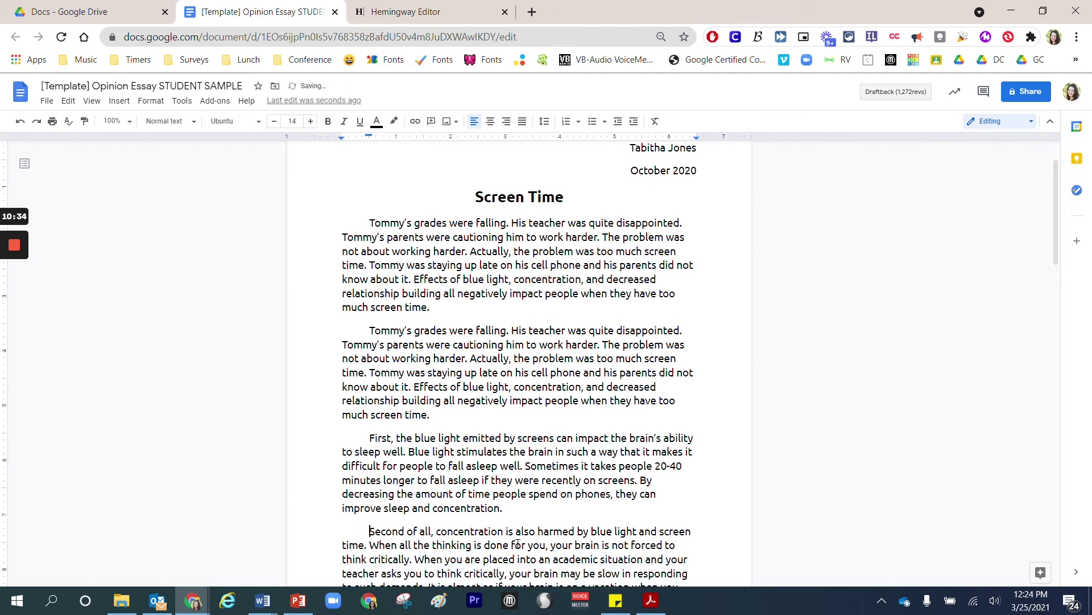
Indent the 'Finally' and 'In total' paragraphs, removing the blank line before 'In total'
{"action": "scroll", "coordinate": [475, 409], "scroll_direction": "down", "scroll_amount": 6}
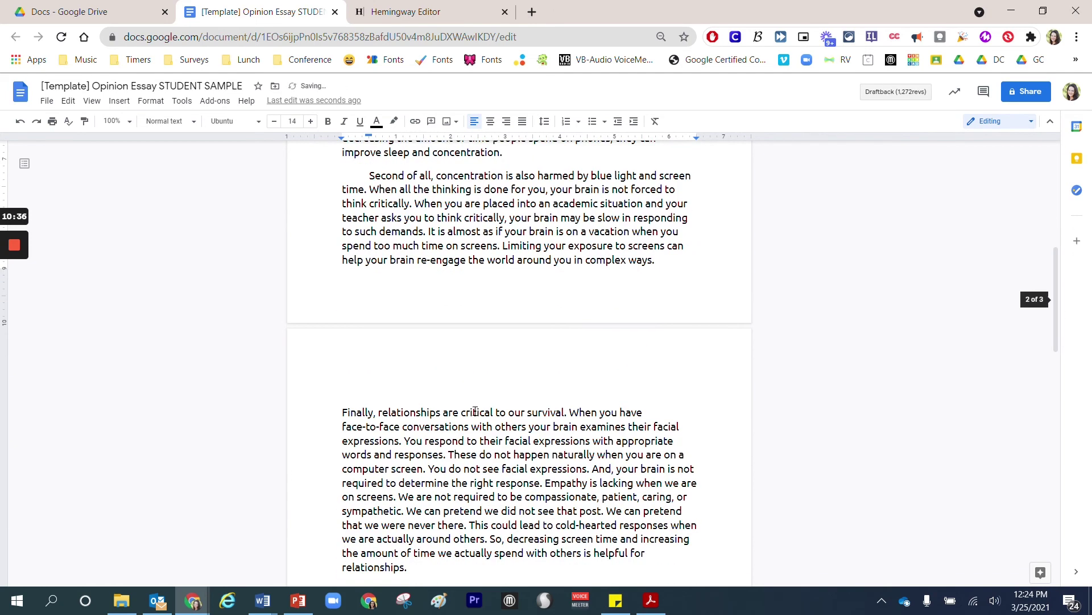
{"action": "key", "text": "Home"}
{"action": "key", "text": "Tab"}
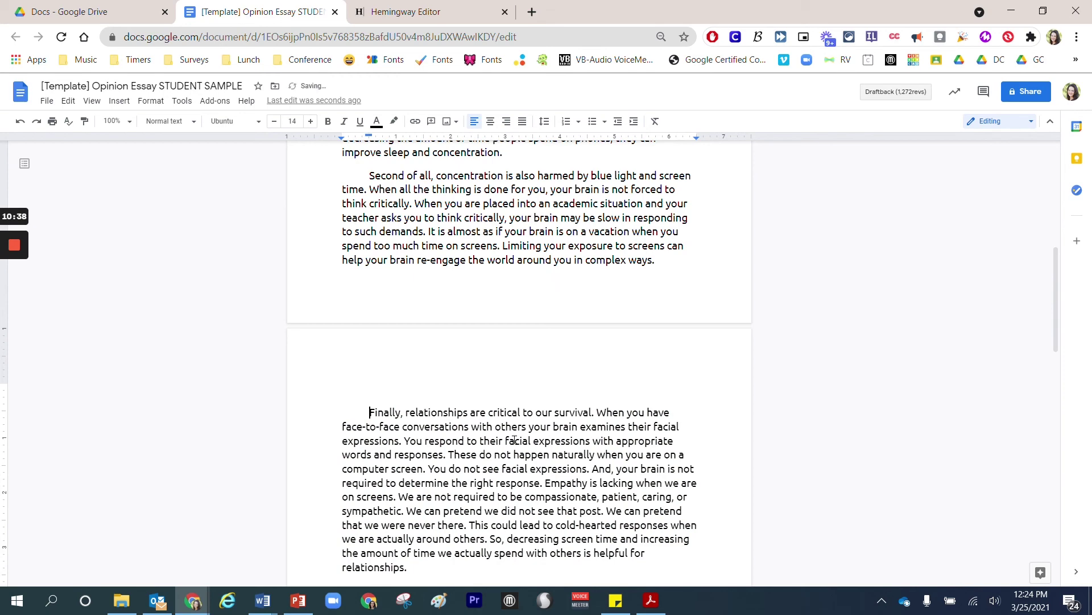
{"action": "scroll", "coordinate": [477, 435], "scroll_direction": "down", "scroll_amount": 2}
{"action": "left_click", "coordinate": [462, 447]}
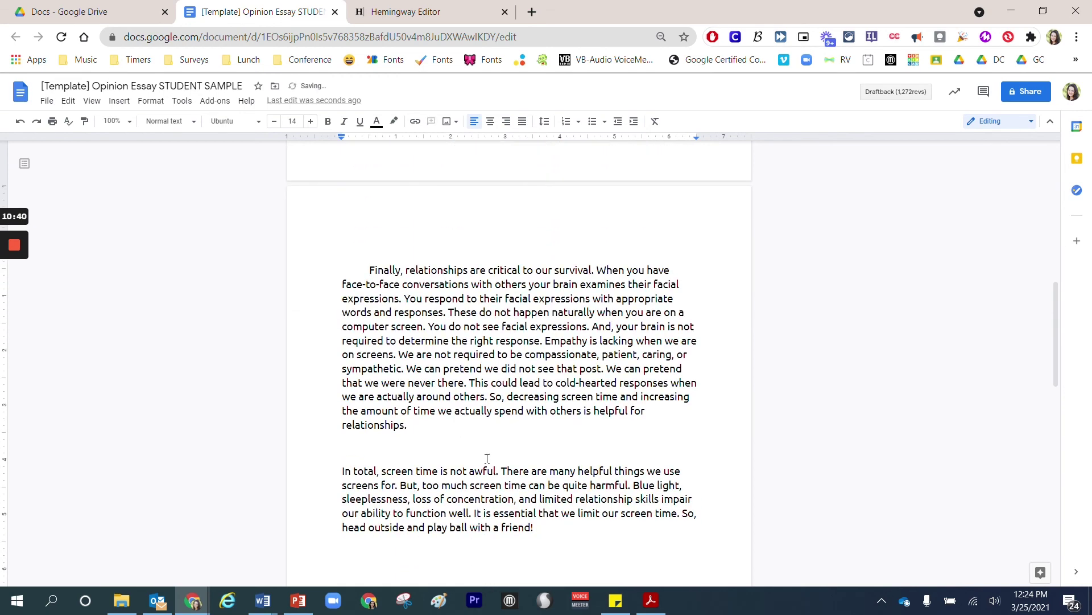
{"action": "key", "text": "Delete"}
{"action": "key", "text": "Tab"}
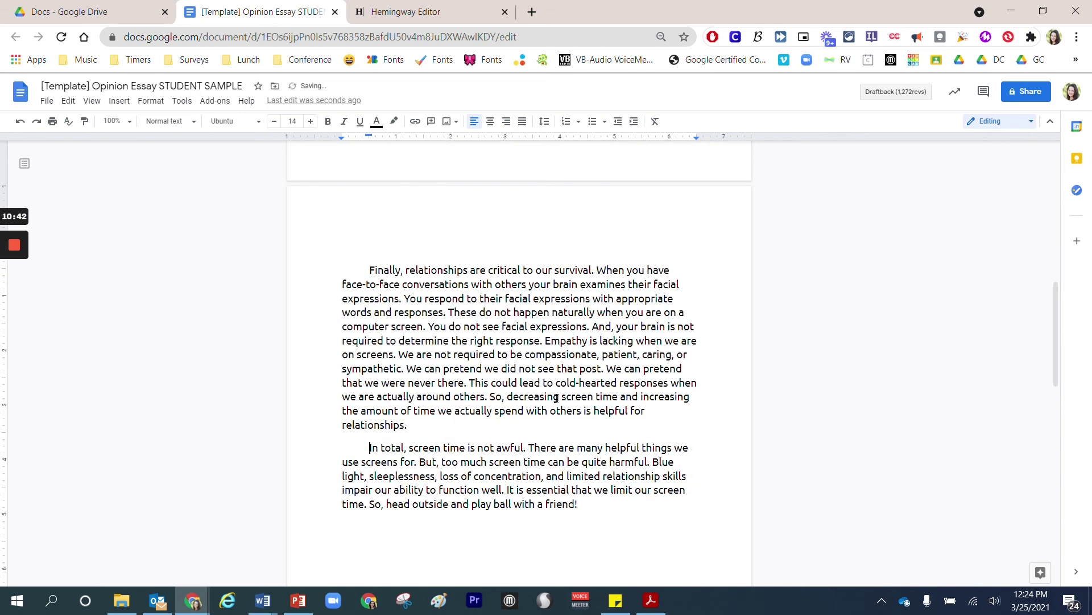
{"action": "scroll", "coordinate": [557, 397], "scroll_direction": "down", "scroll_amount": 2}
{"action": "scroll", "coordinate": [558, 399], "scroll_direction": "up", "scroll_amount": 10}
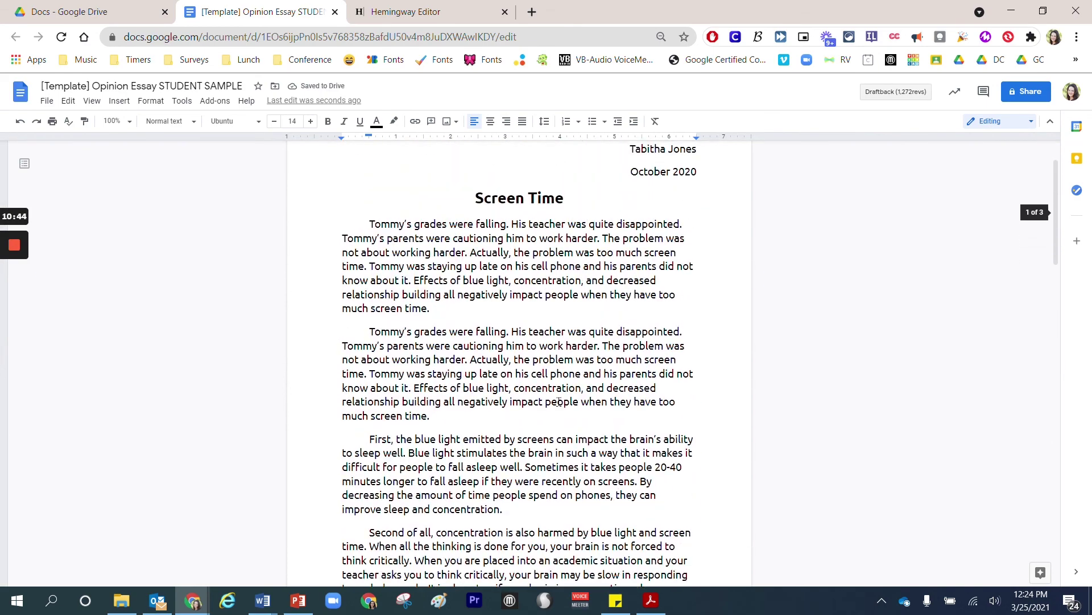
{"action": "scroll", "coordinate": [558, 400], "scroll_direction": "up", "scroll_amount": 1}
Delete the first of the two duplicate 'Tommy's grades were falling' paragraphs
{"action": "left_click_drag", "start_coordinate": [367, 295], "coordinate": [491, 488]}
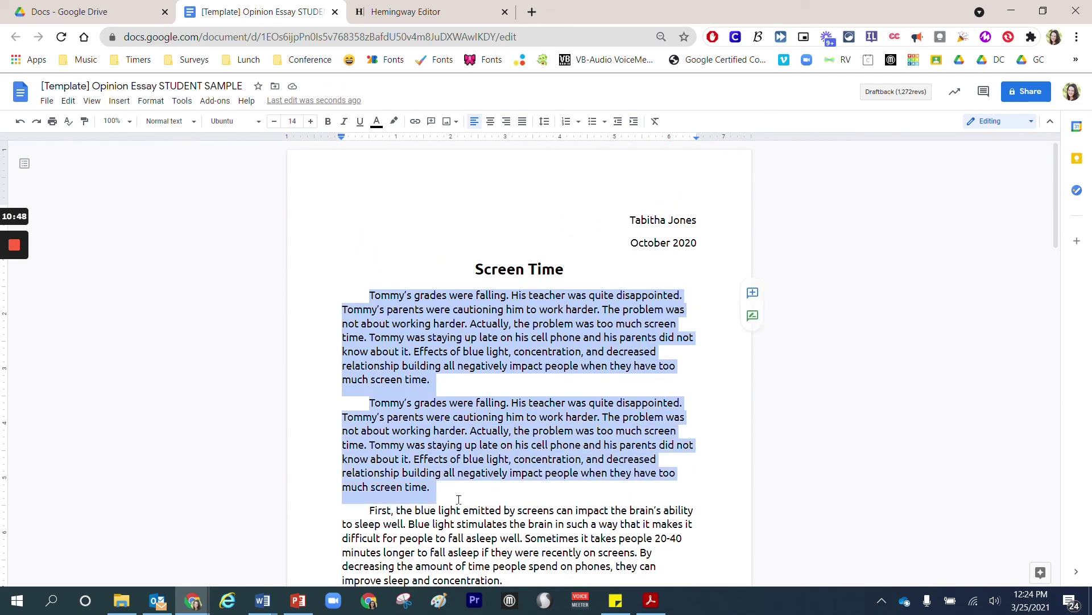
{"action": "key", "text": "Right"}
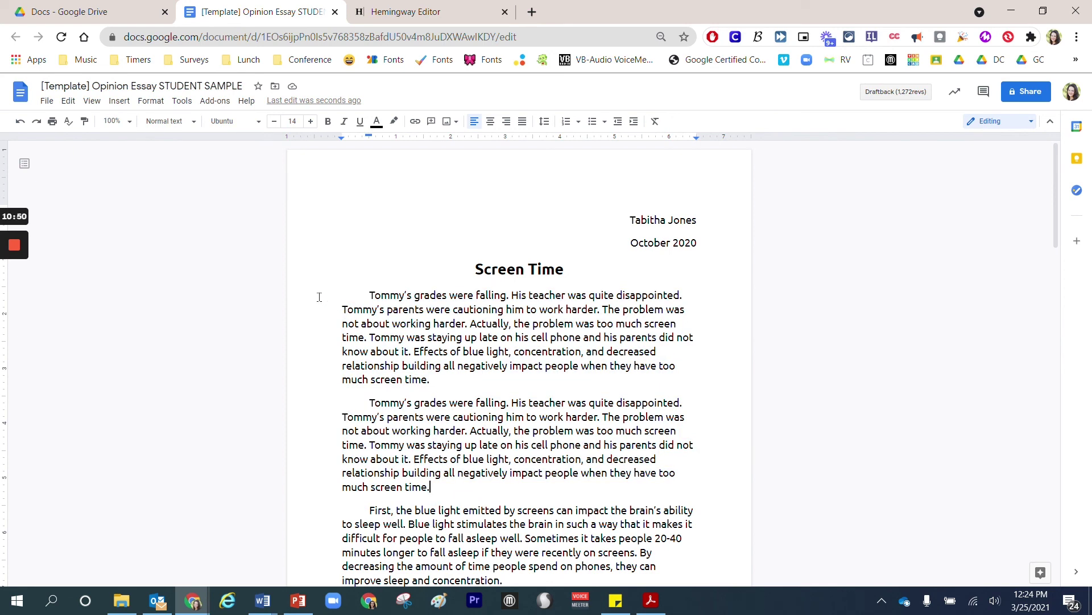
{"action": "left_click_drag", "start_coordinate": [307, 296], "coordinate": [494, 389]}
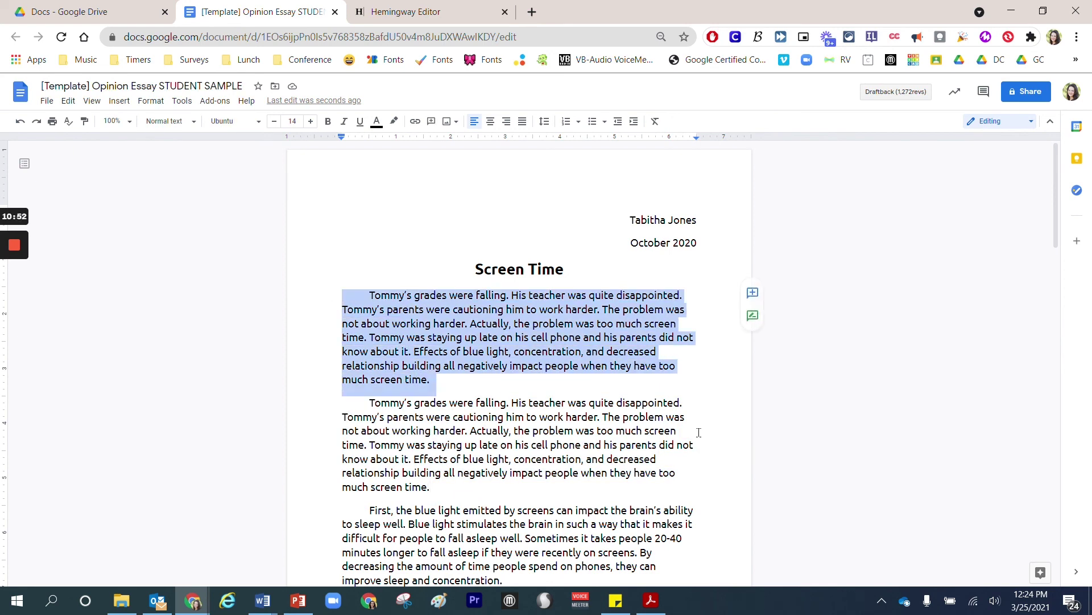
{"action": "key", "text": "Delete"}
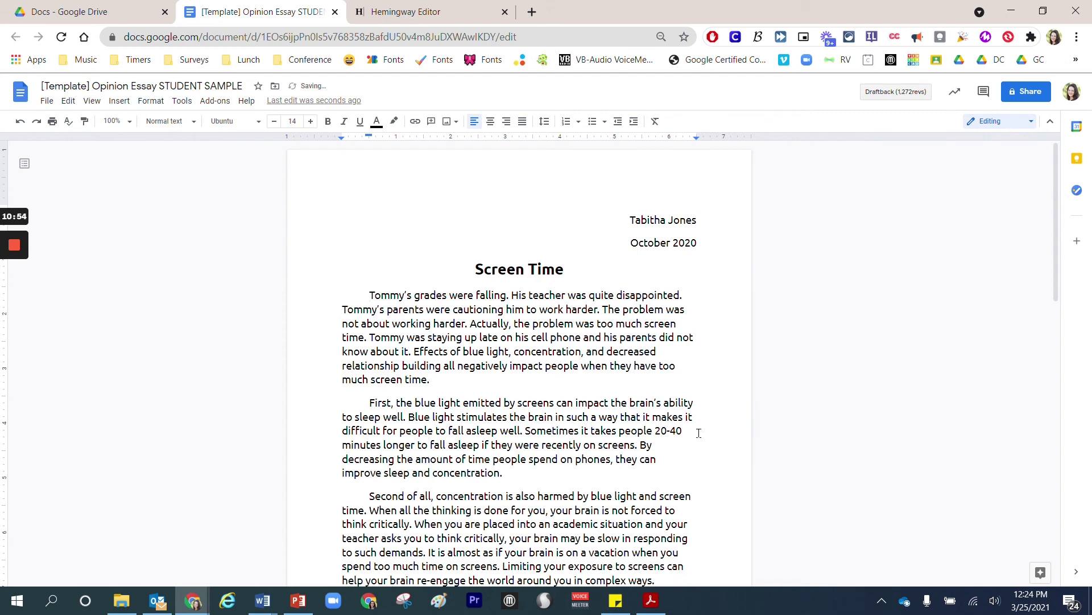
Remove the empty line above the 'Finally' paragraph
{"action": "scroll", "coordinate": [683, 400], "scroll_direction": "down", "scroll_amount": 5}
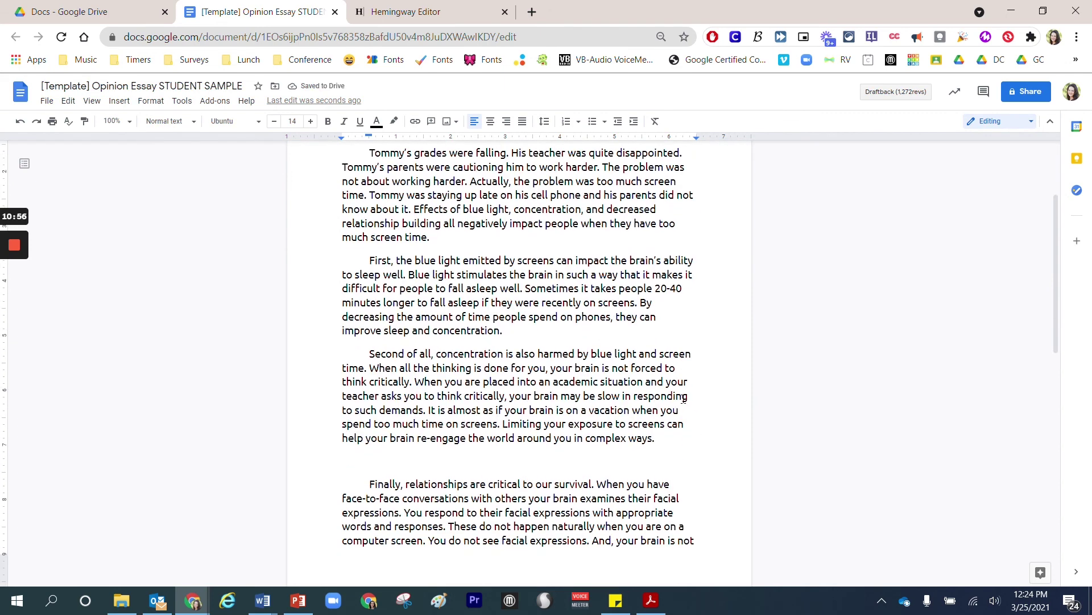
{"action": "left_click", "coordinate": [482, 322]}
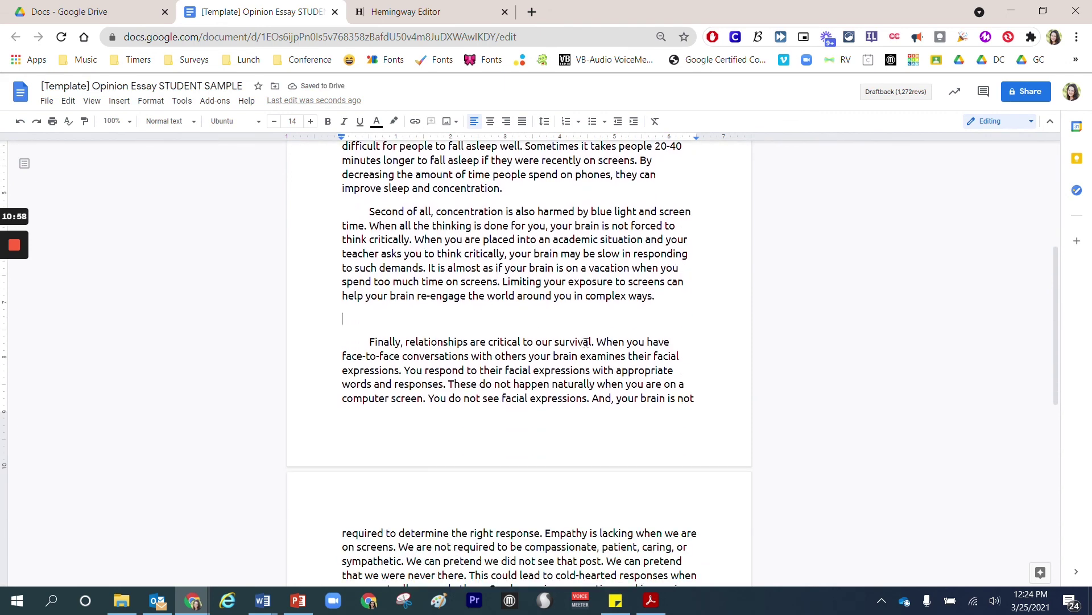
{"action": "key", "text": "Delete"}
{"action": "scroll", "coordinate": [586, 342], "scroll_direction": "down", "scroll_amount": 5}
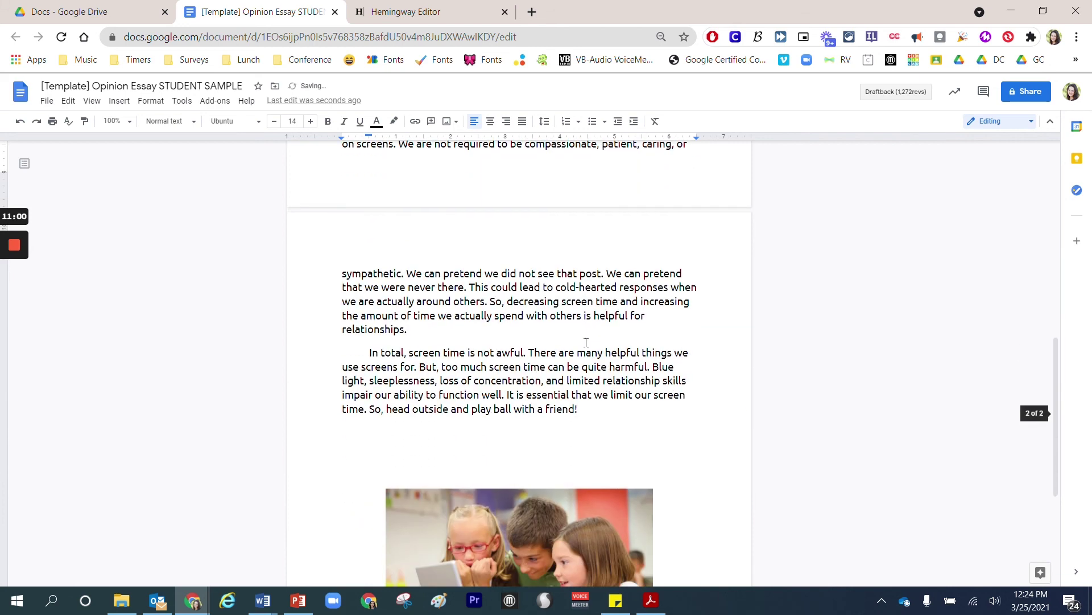